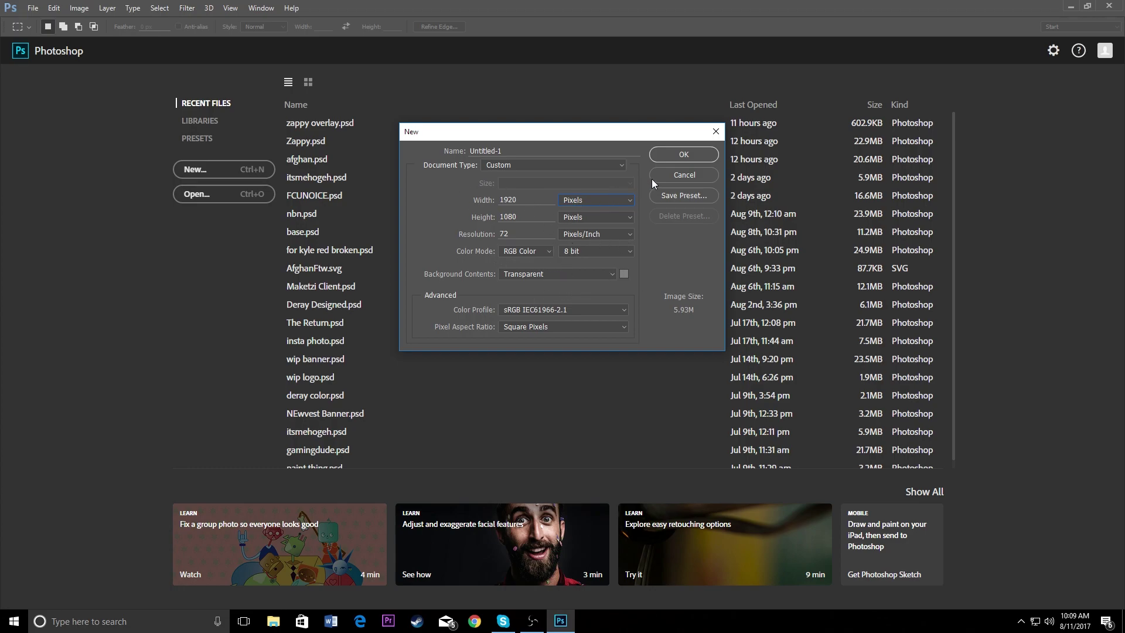
Create the transparent document and draw a rectangle near the top edge
left_click(689, 156)
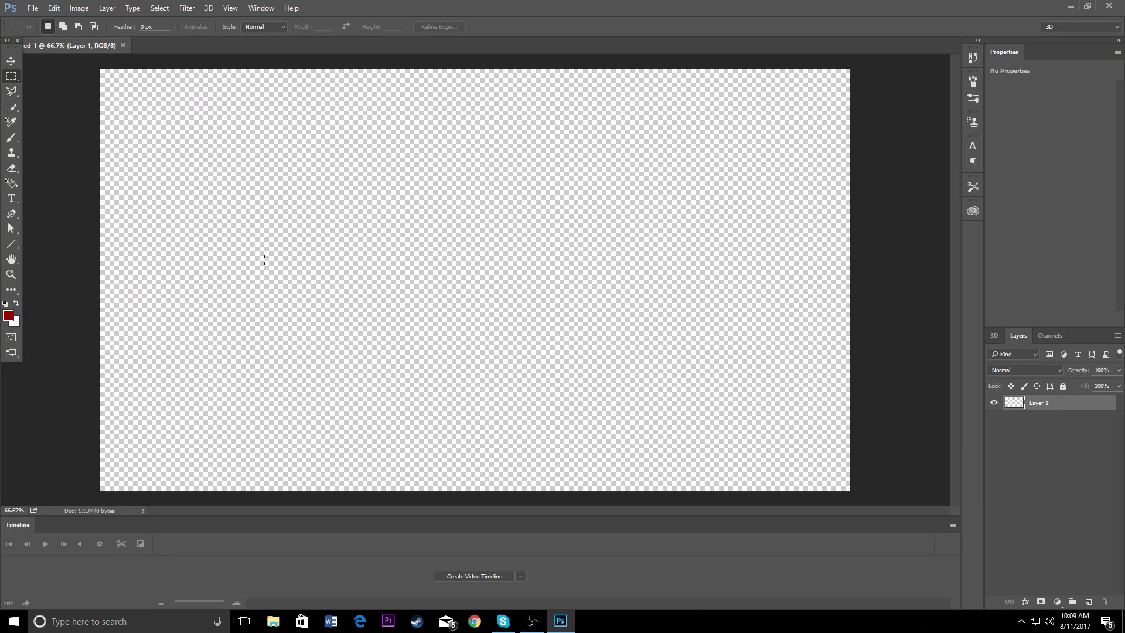
left_click_drag(16, 248, 38, 243)
left_click(57, 243)
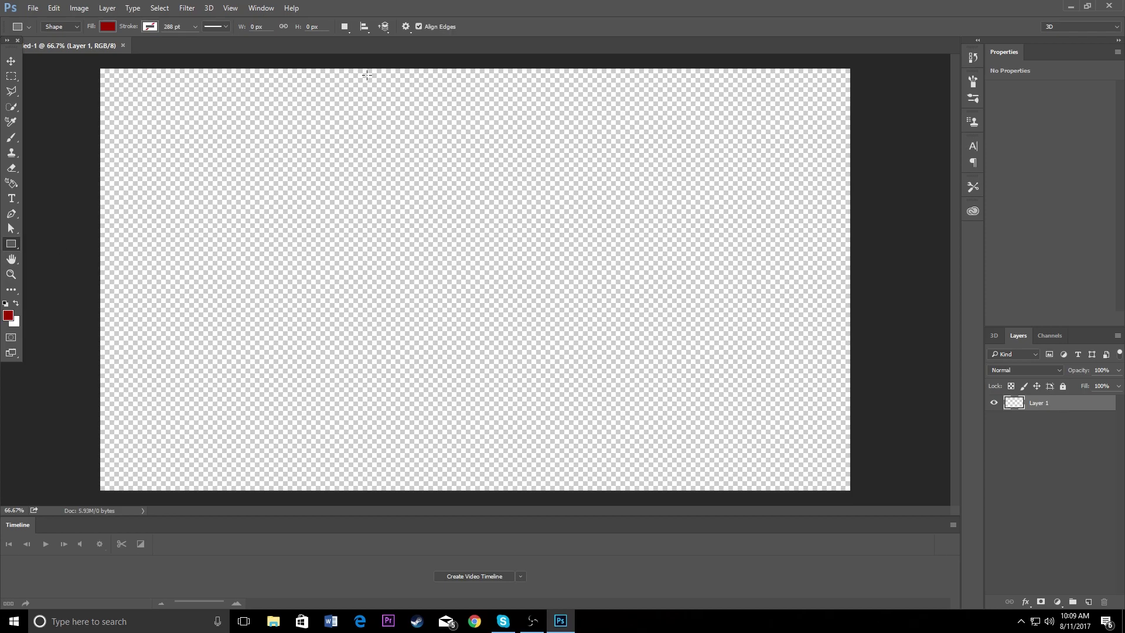
left_click_drag(351, 83, 536, 127)
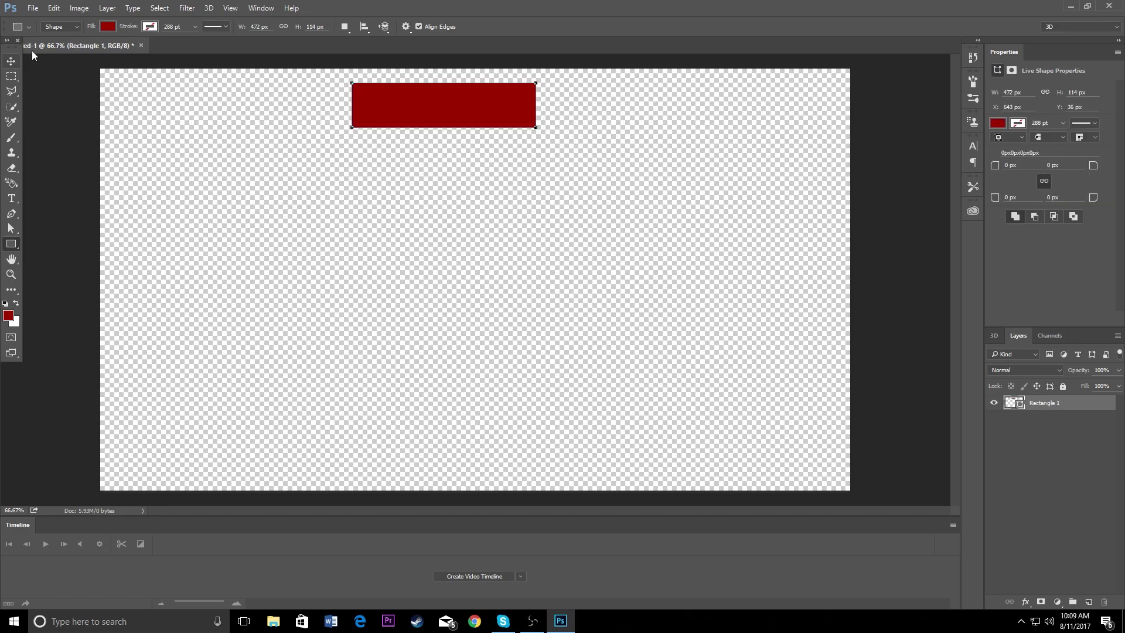
Fill the rectangle white and centre it horizontally near the top of the canvas
left_click(107, 27)
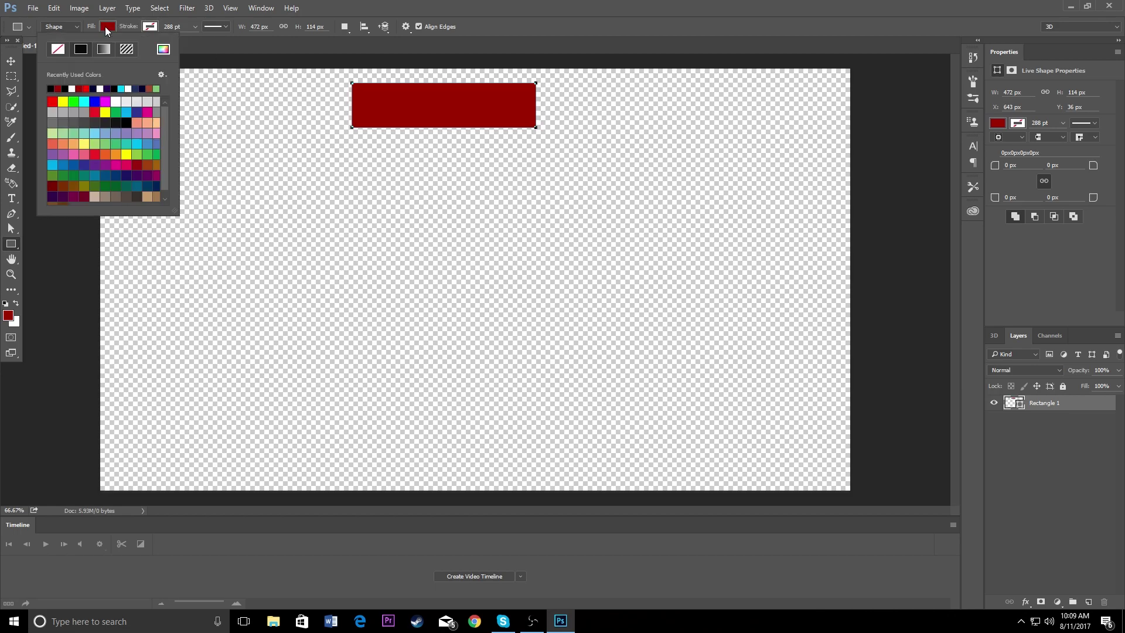
left_click(71, 88)
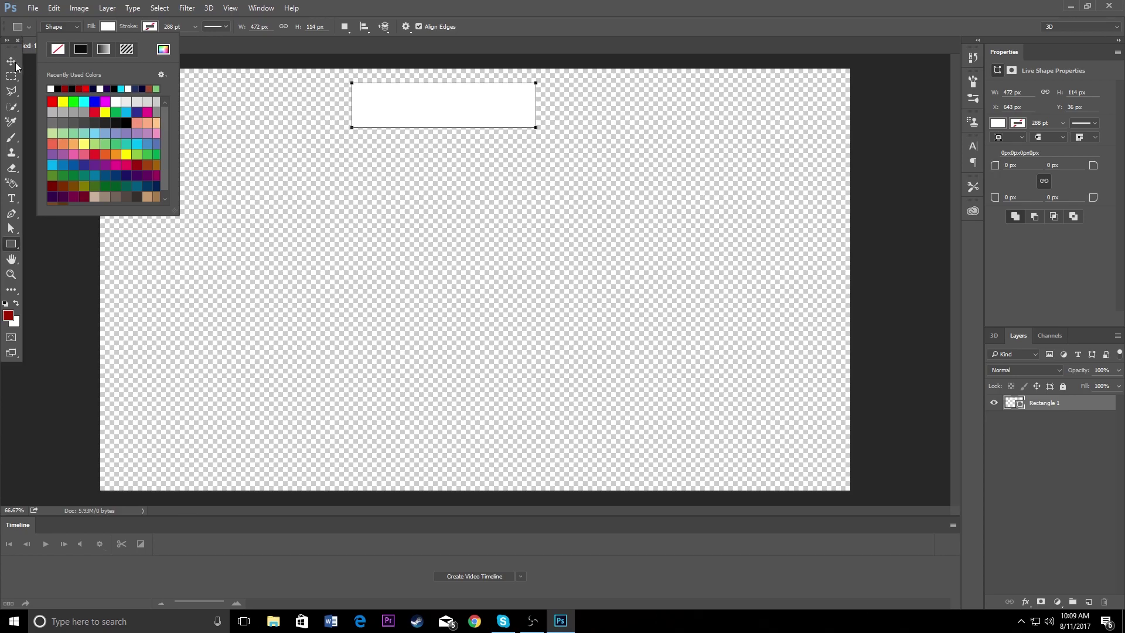
left_click(11, 61)
left_click_drag(440, 113, 472, 106)
Skew Rectangle 1 by pulling both bottom corners inward into a downward-tapering trapezoid
left_click(54, 8)
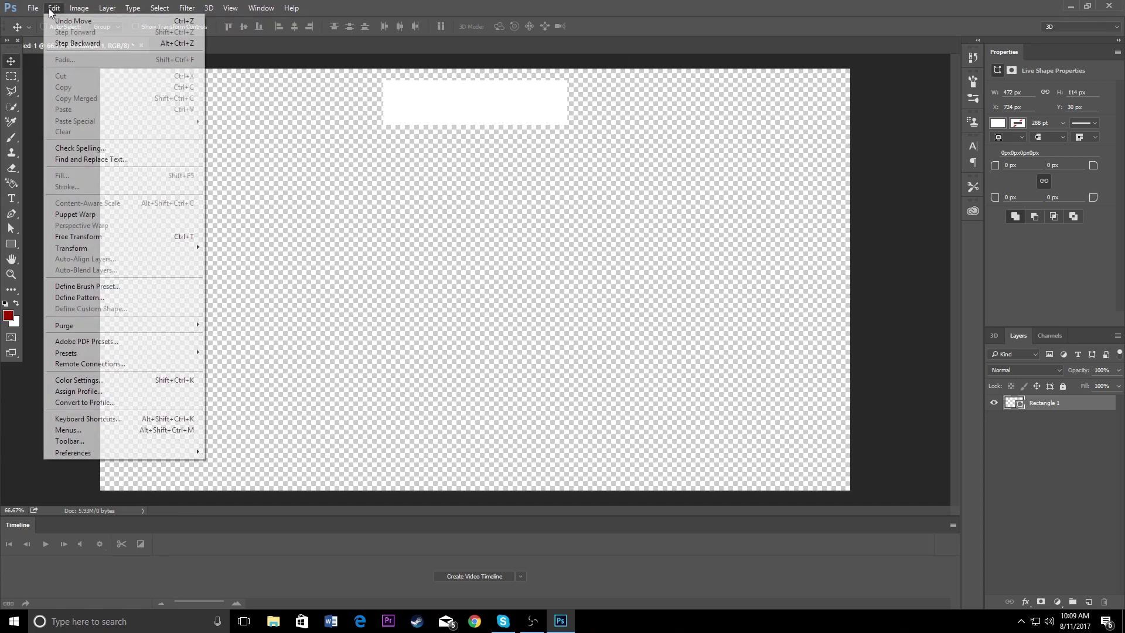
mouse_move(177, 248)
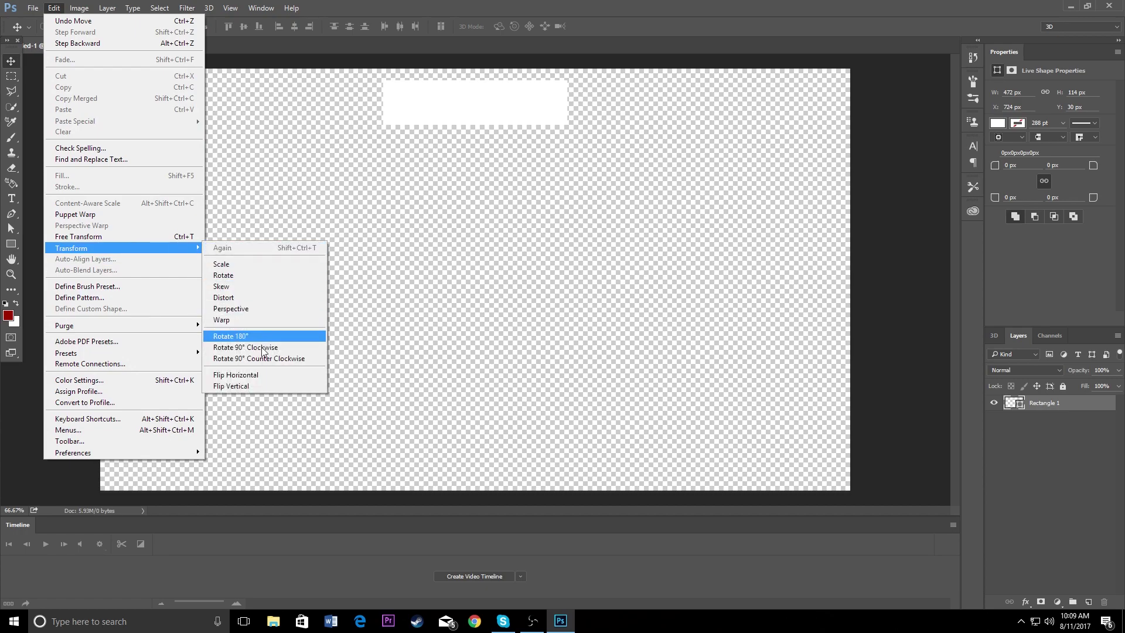
left_click(247, 290)
left_click_drag(384, 124, 402, 125)
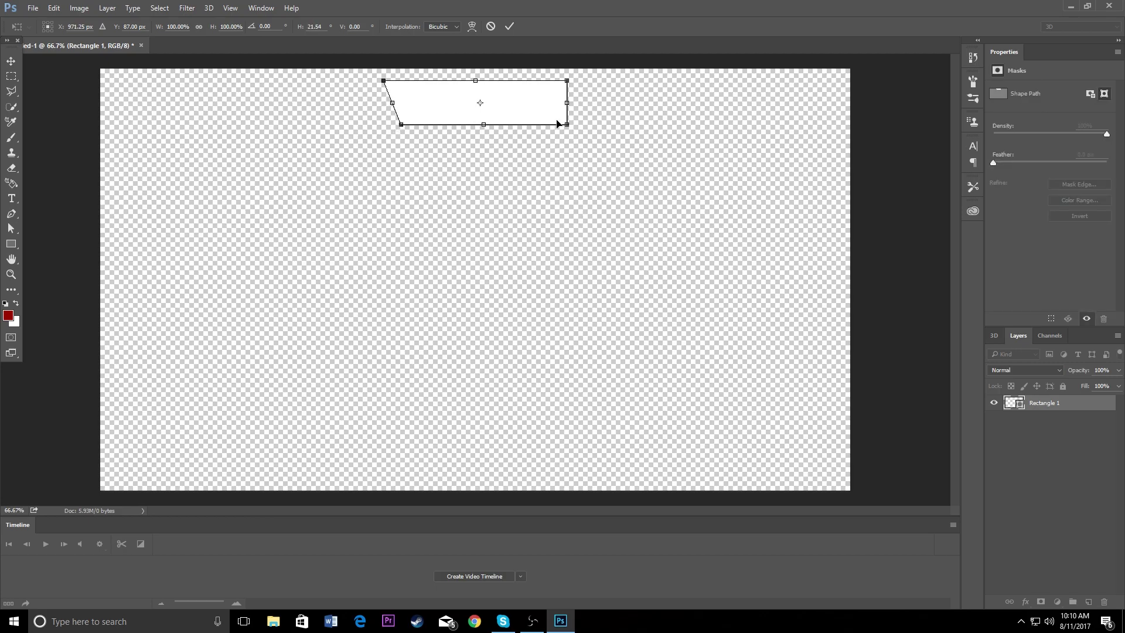
left_click_drag(567, 125, 549, 126)
key("Return")
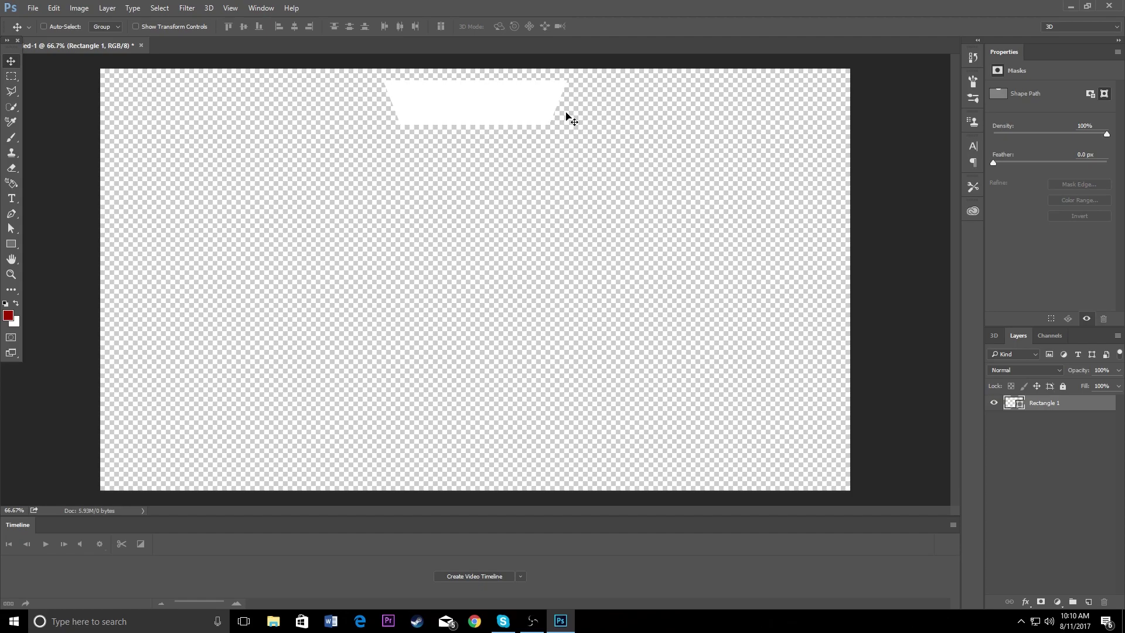
Apply a Bevel & Emboss style to Rectangle 1, then add empty Layer 1 above it
double_click(1086, 406)
left_click(143, 178)
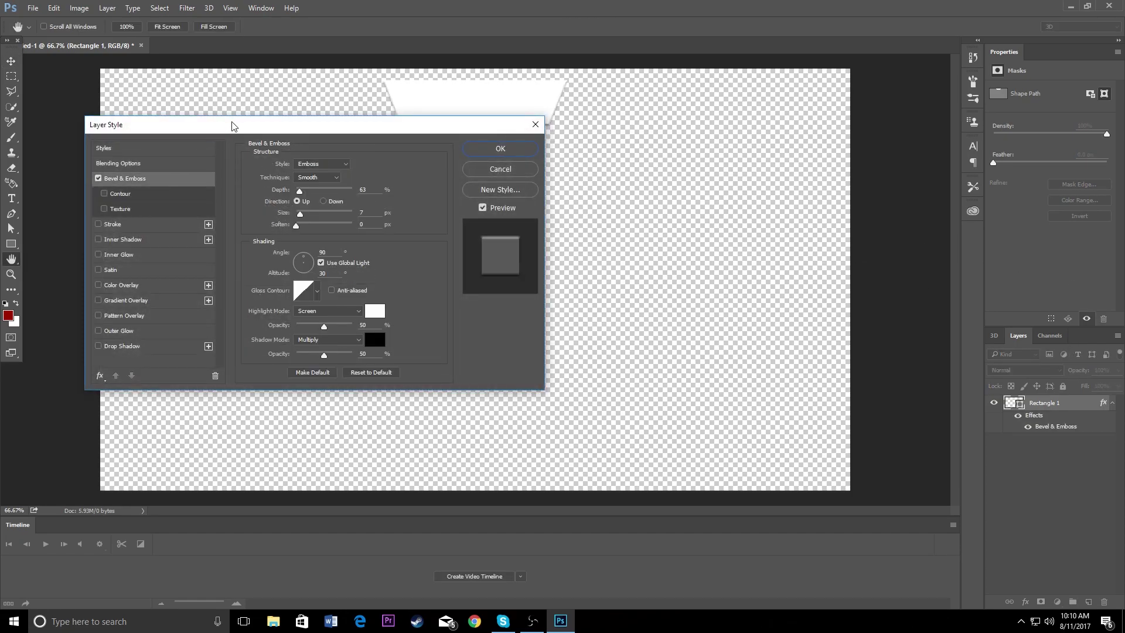
left_click_drag(233, 126, 726, 113)
left_click(980, 140)
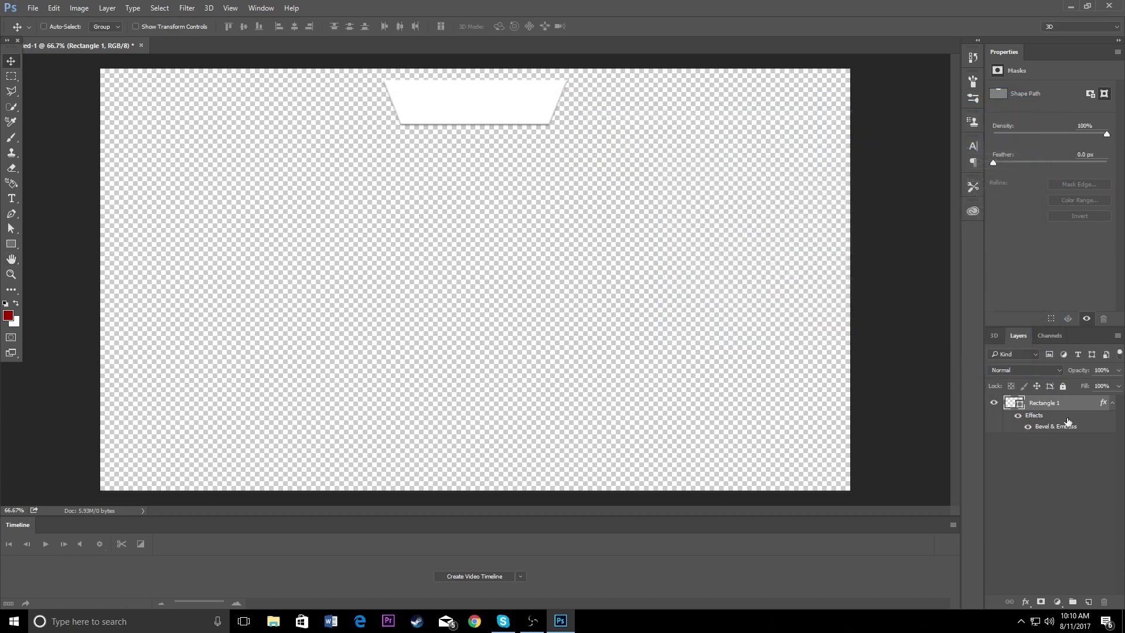
left_click(1089, 603)
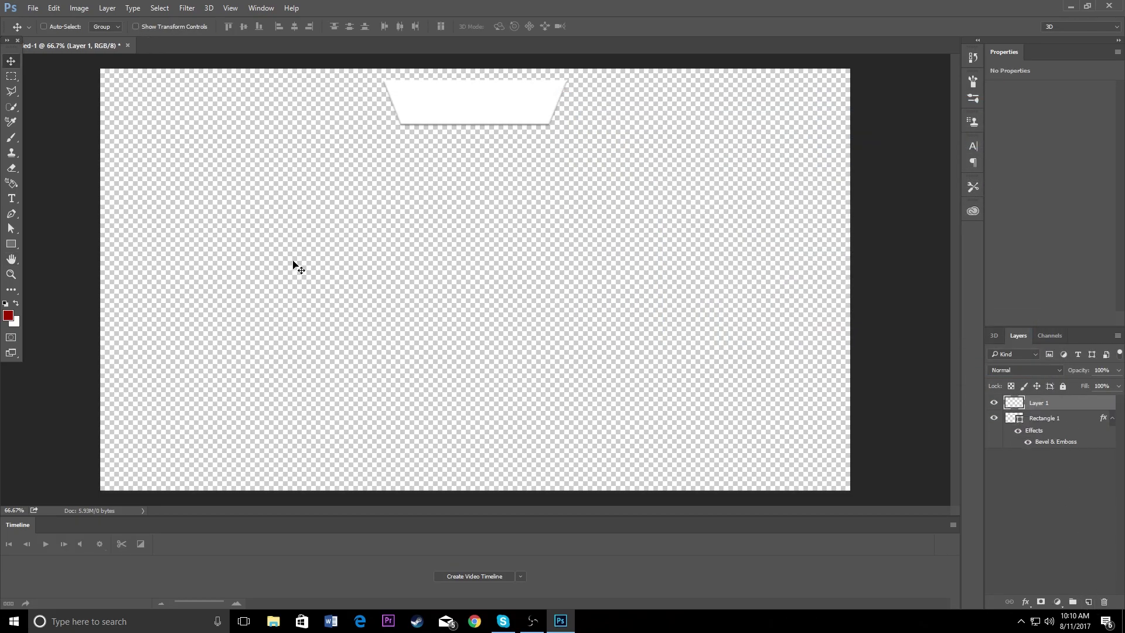
Duplicate Rectangle 1 and move the copy to the left of the tab
right_click(1089, 417)
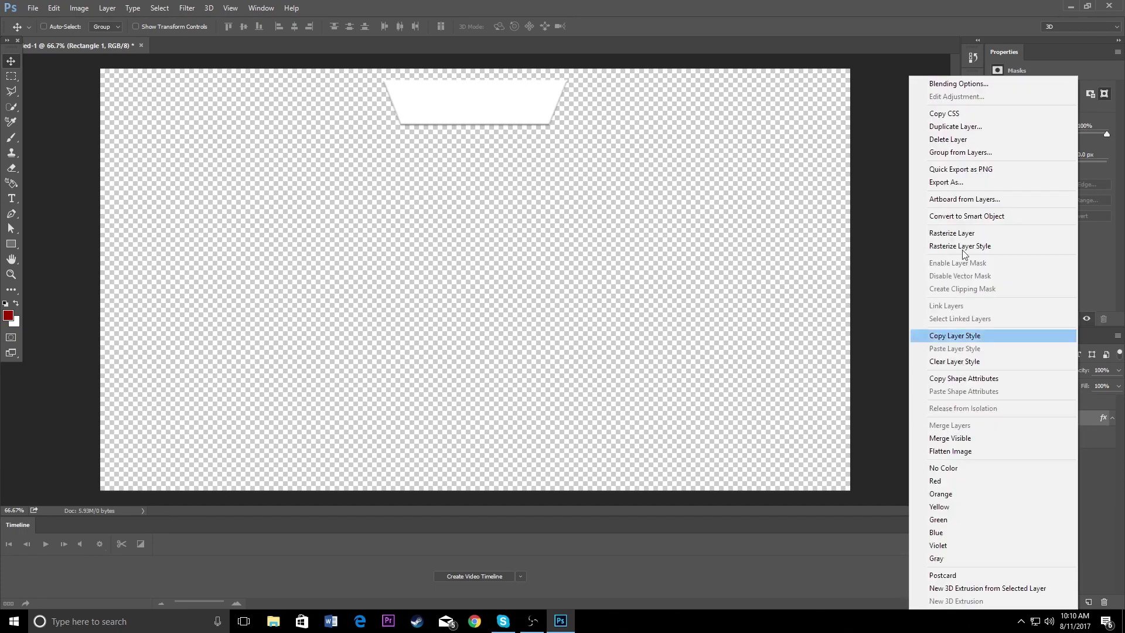
left_click(955, 128)
left_click(665, 195)
left_click_drag(529, 127, 371, 129)
Squash the copy to about 62% height, rotate it 180°, and stack it below Rectangle 1
key("ctrl+t")
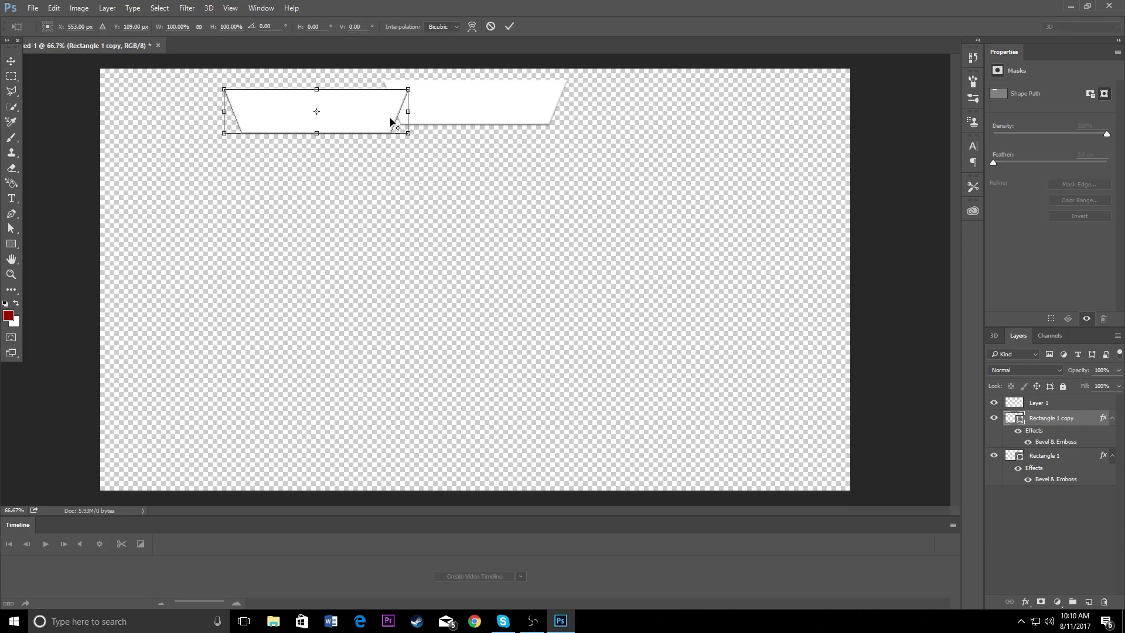
left_click_drag(317, 91, 317, 106)
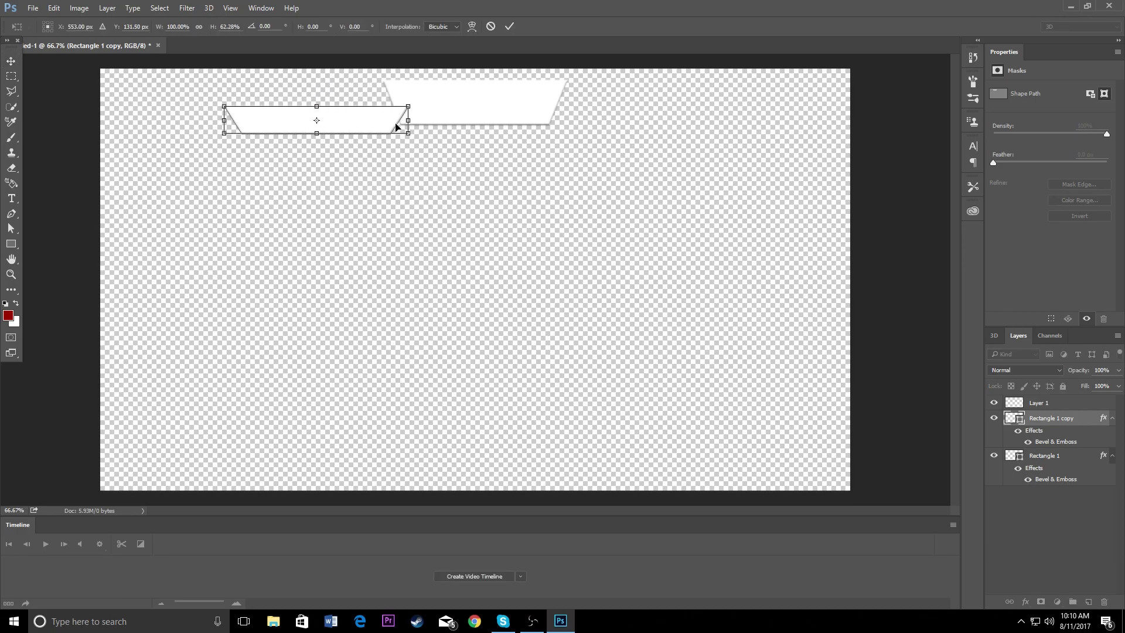
left_click_drag(383, 128, 405, 109)
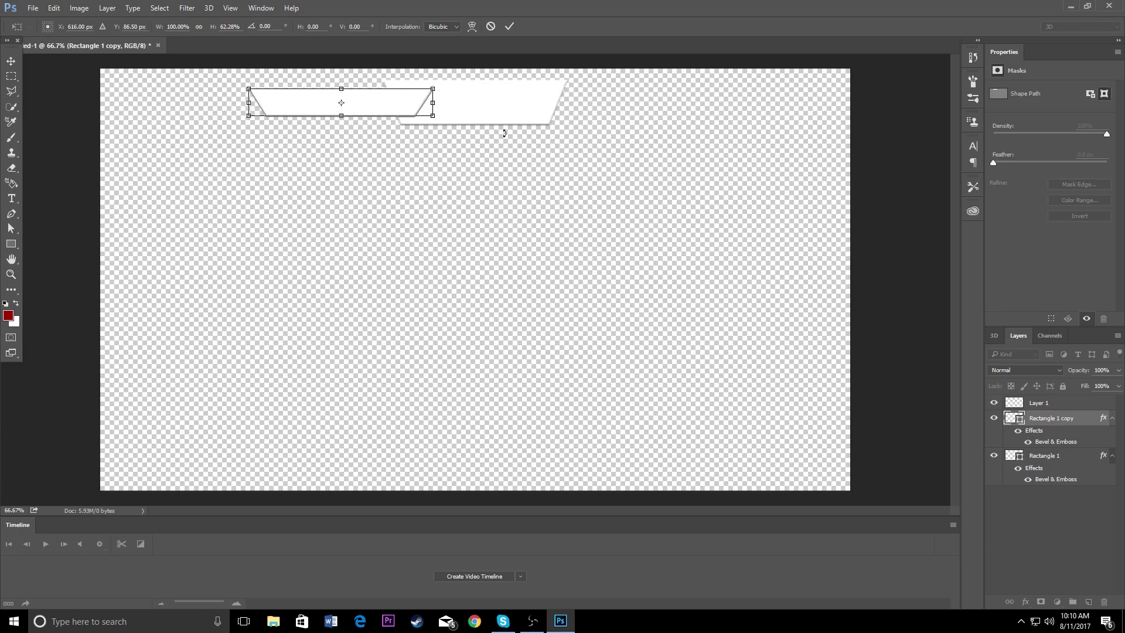
left_click_drag(475, 125, 242, 85)
key("Return")
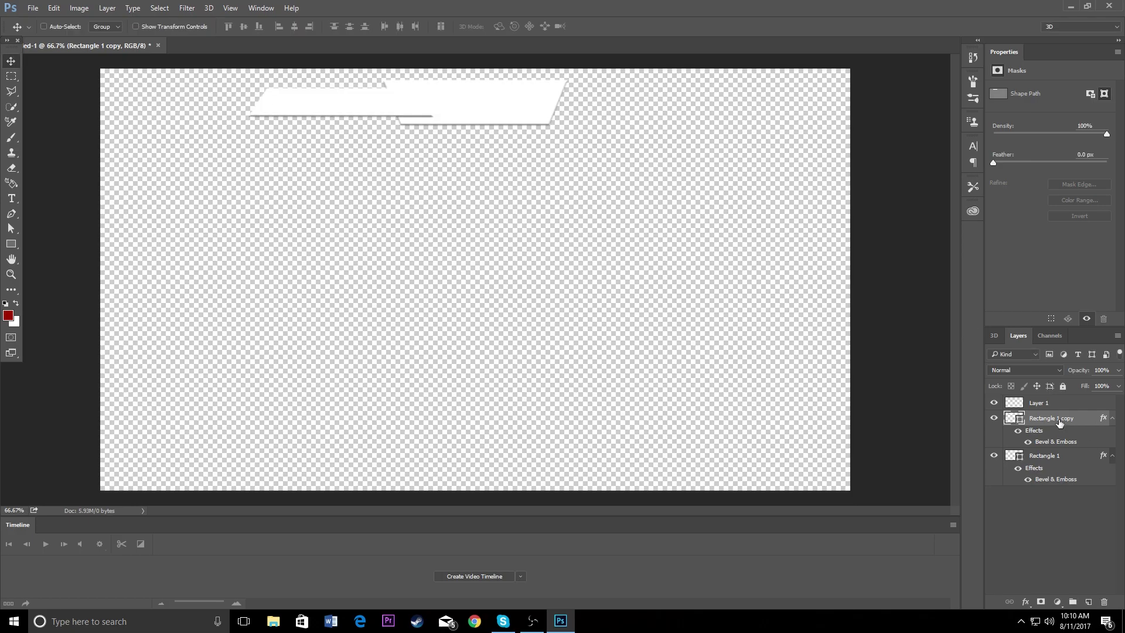
left_click_drag(1060, 424, 1086, 476)
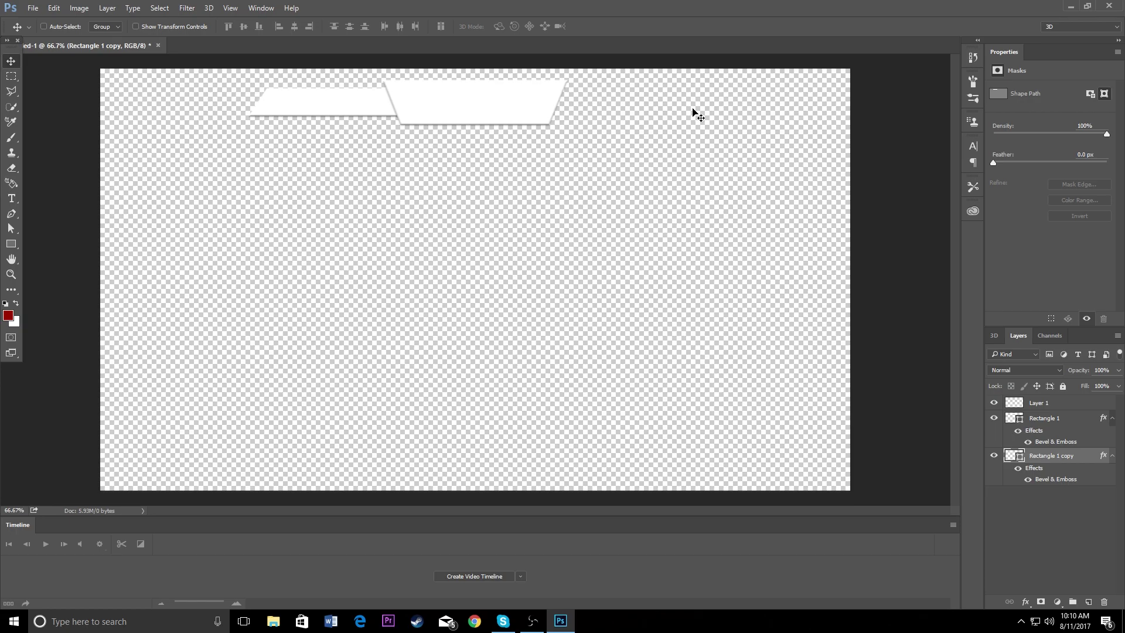
Duplicate the copy, move it right of the tab, and stretch it wider
right_click(1091, 460)
left_click(967, 126)
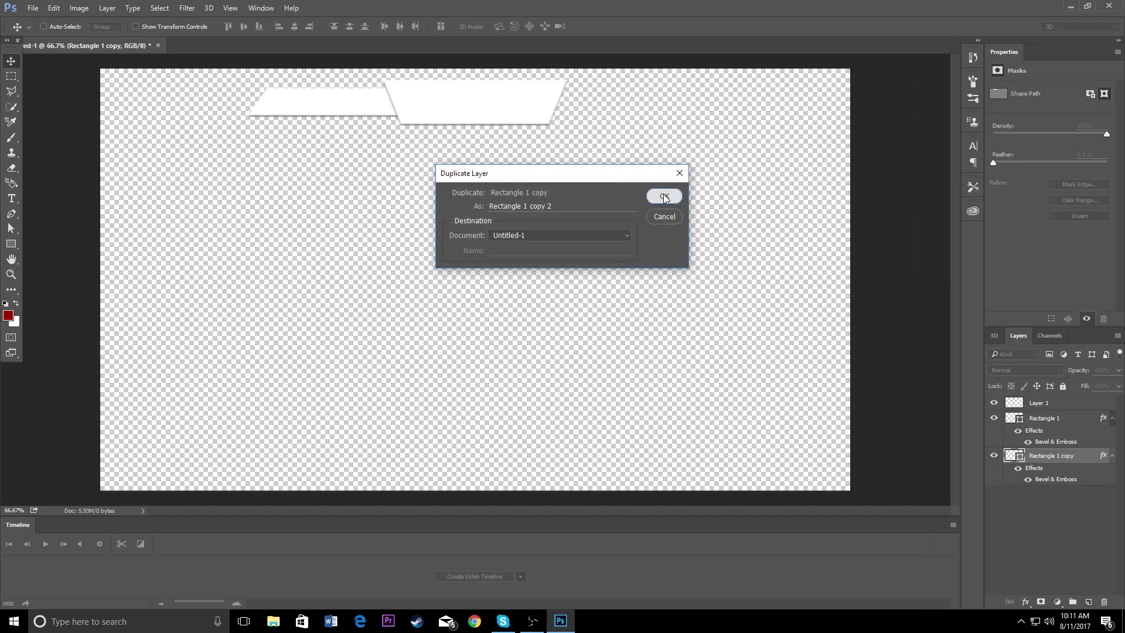
left_click(659, 194)
left_click_drag(410, 126, 706, 126)
key("ctrl+t")
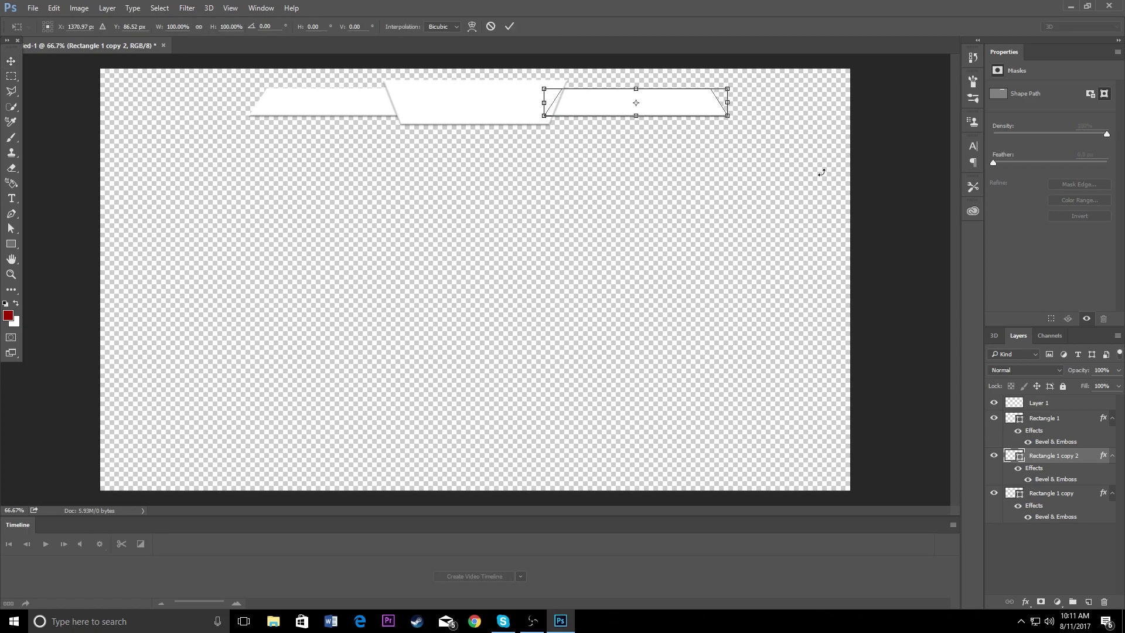
left_click_drag(728, 101, 796, 103)
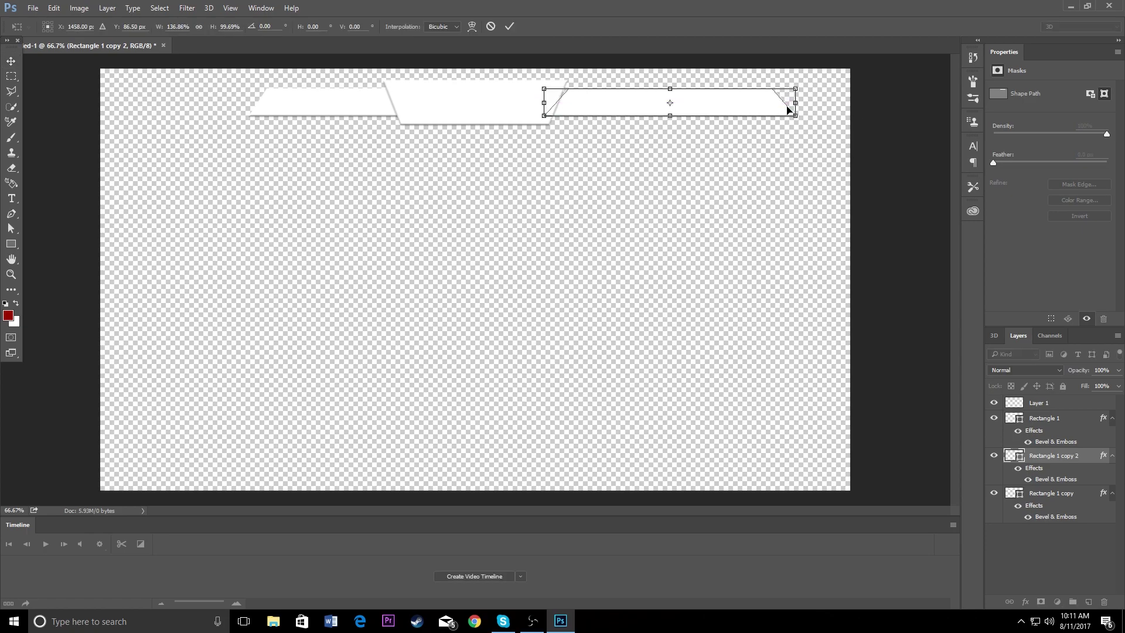
key("Return")
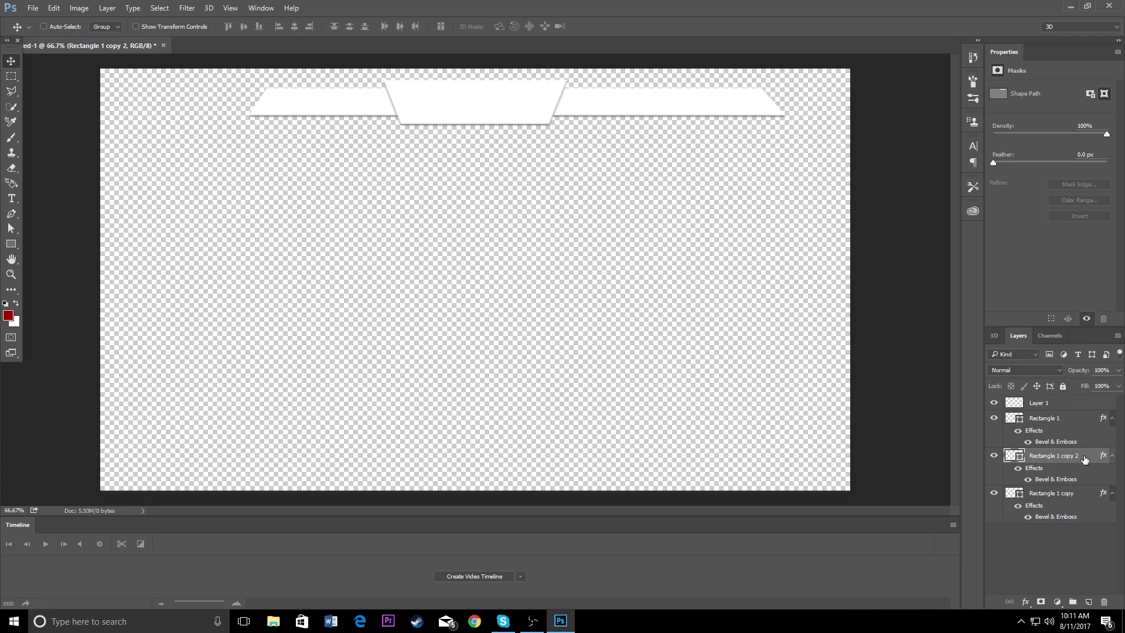
Delete the left copy and widen the right wing toward the canvas edge
left_click(1082, 497)
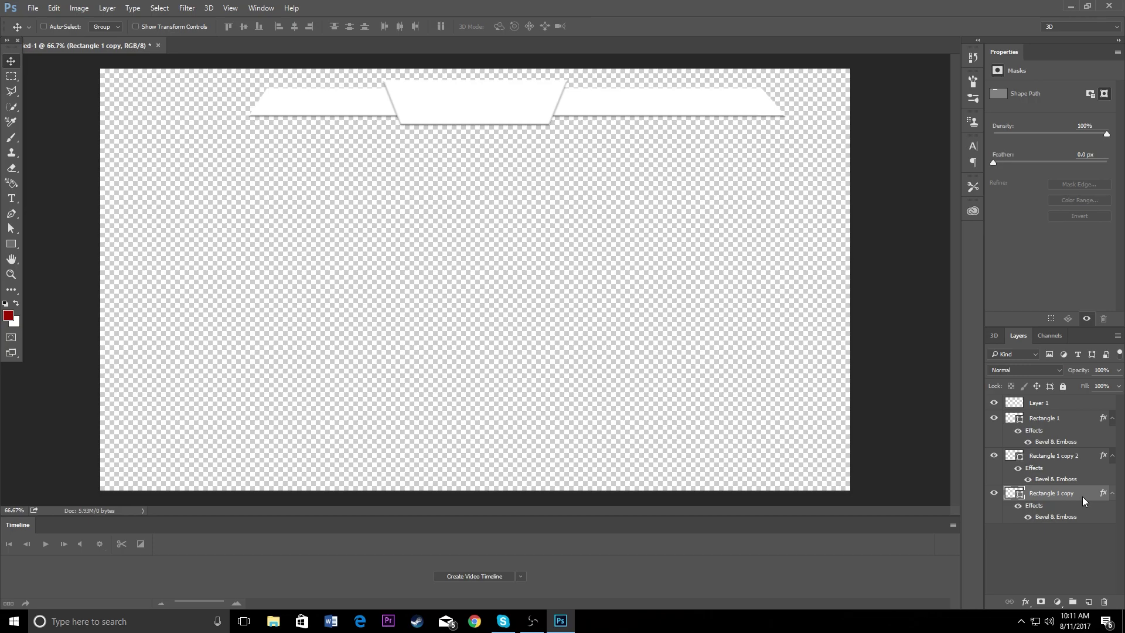
key("Delete")
key("ctrl+t")
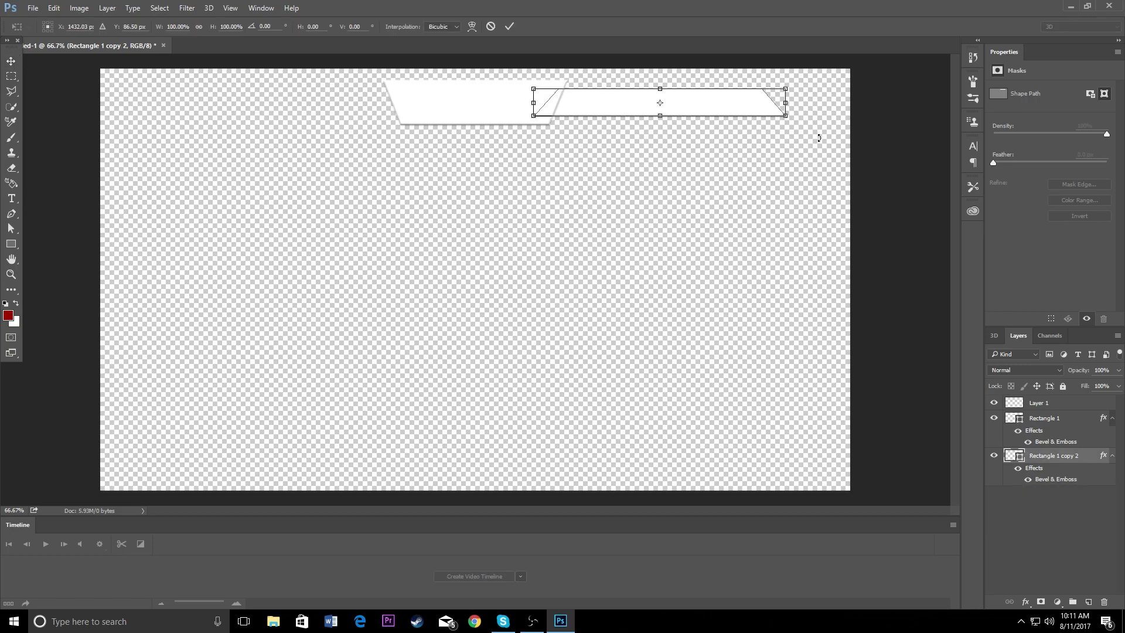
left_click_drag(791, 103, 825, 101)
key("Return")
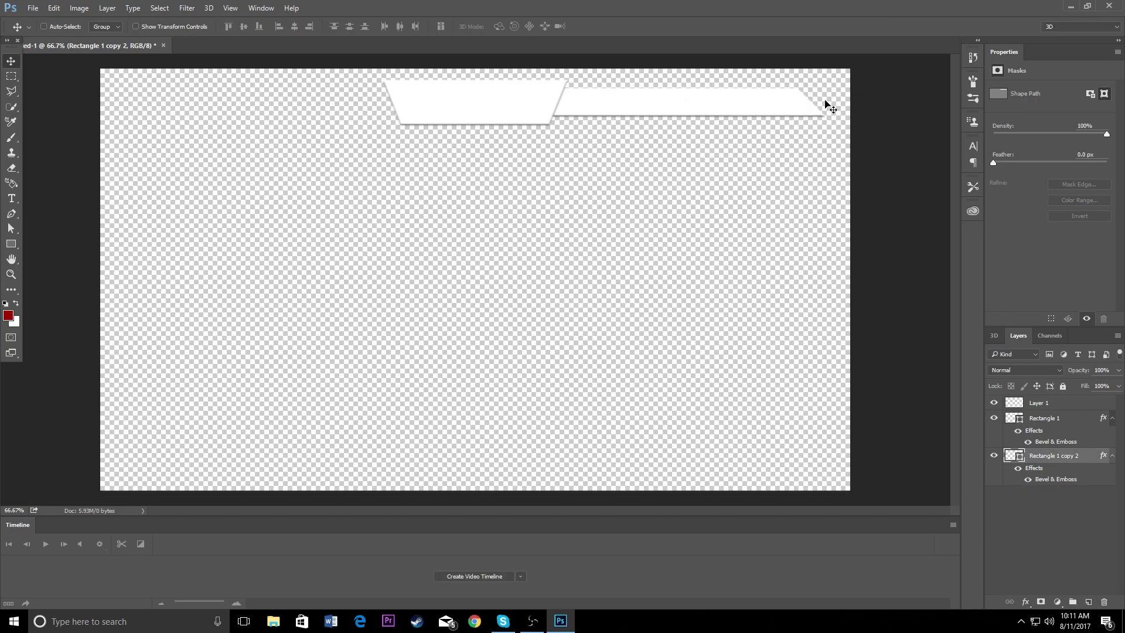
Duplicate the right wing and move the new copy to the left of the tab
right_click(1082, 464)
left_click(959, 126)
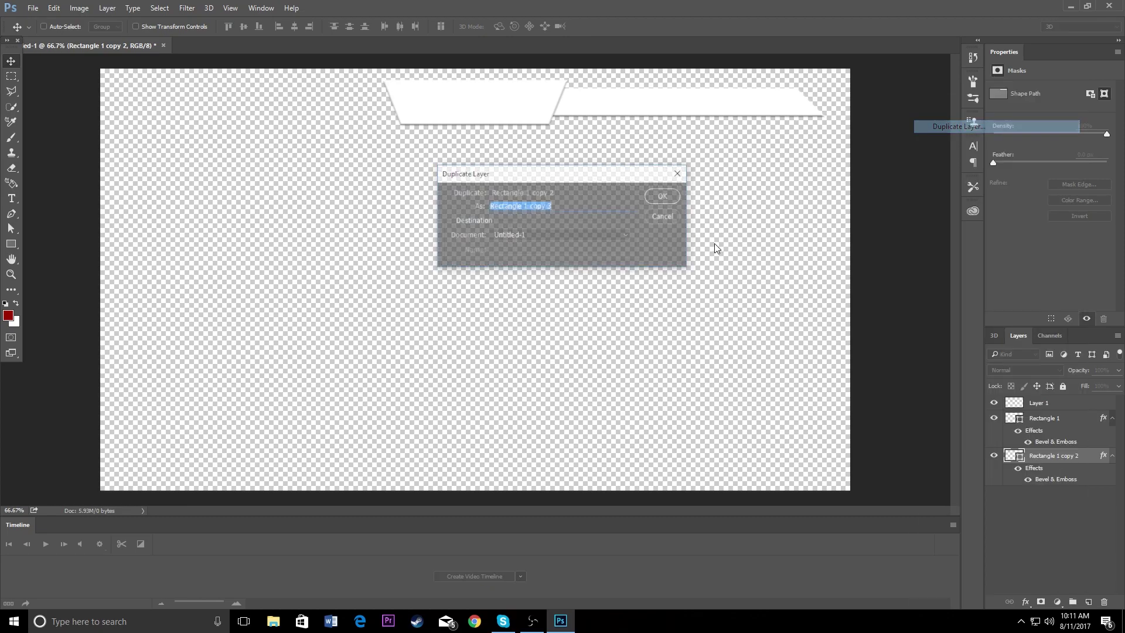
left_click(660, 194)
left_click_drag(678, 113, 269, 97)
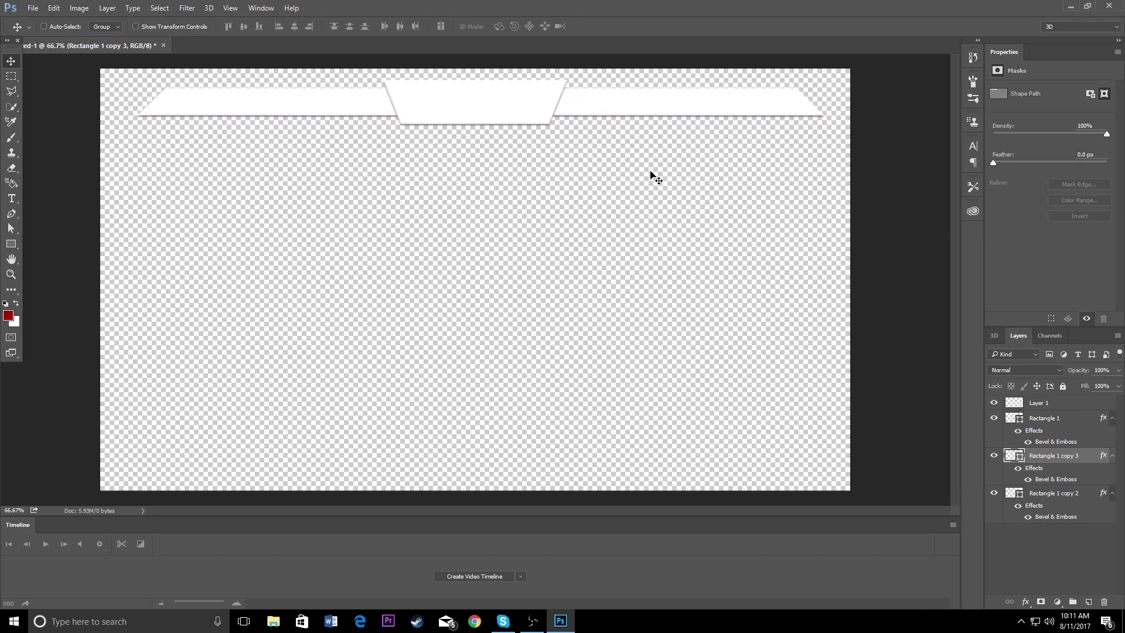
Add red NAME text in the American Captain font centred on the tab
left_click(1077, 416)
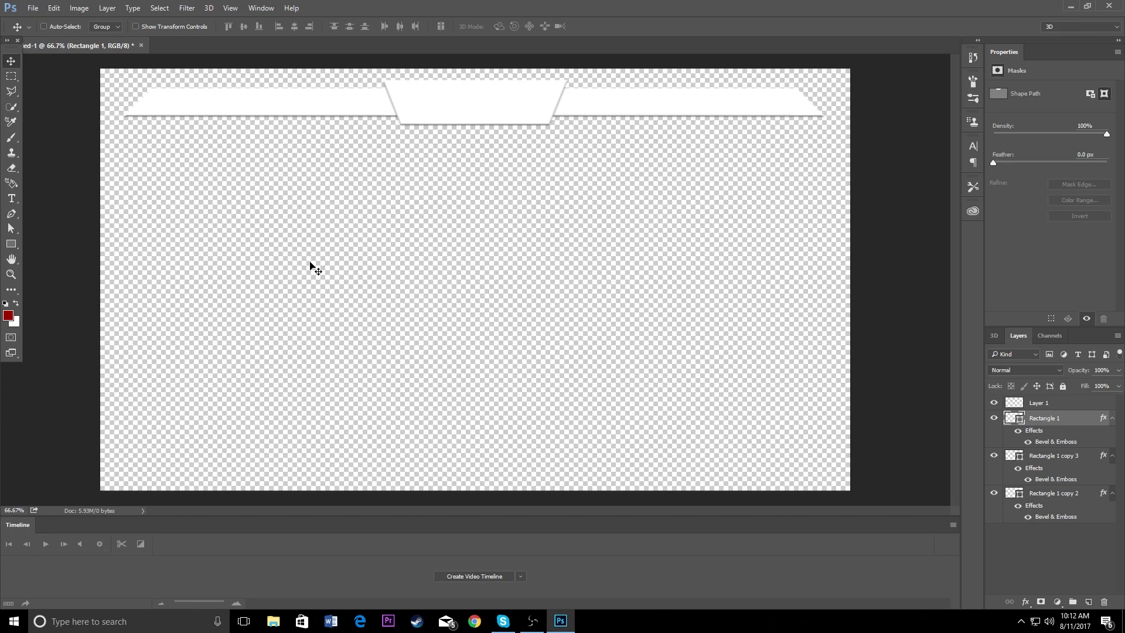
left_click(12, 198)
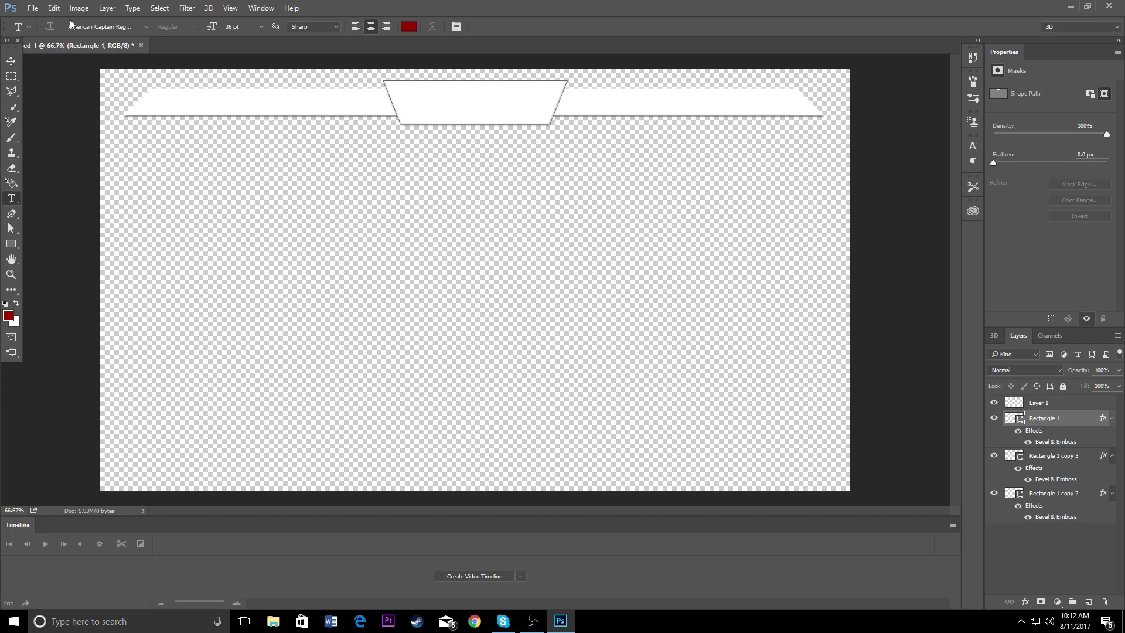
left_click(145, 26)
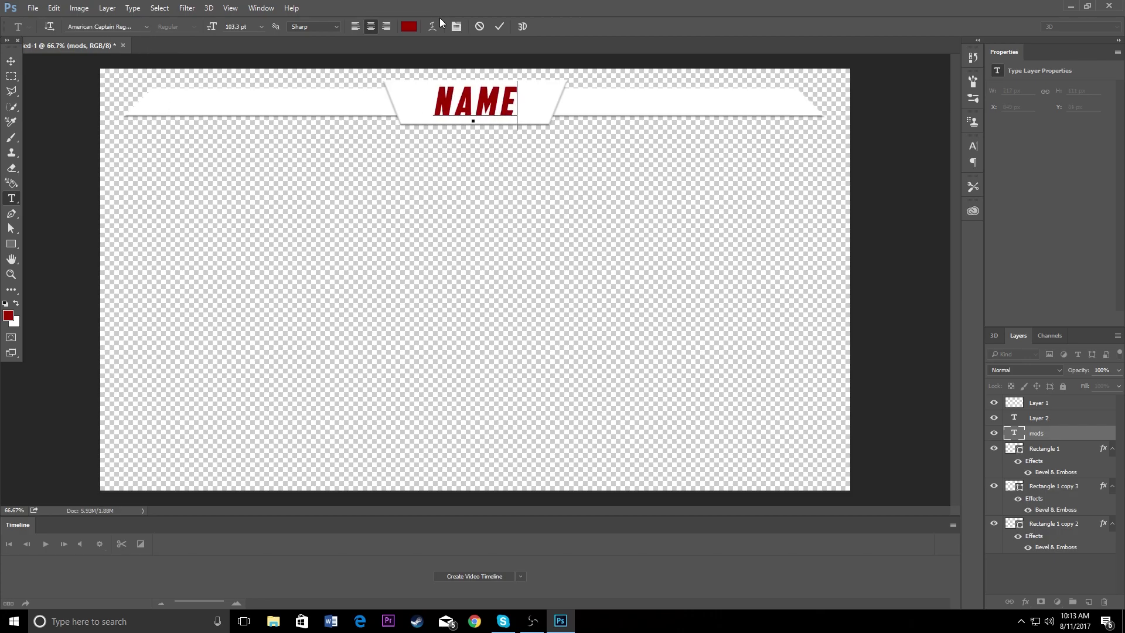
left_click(10, 61)
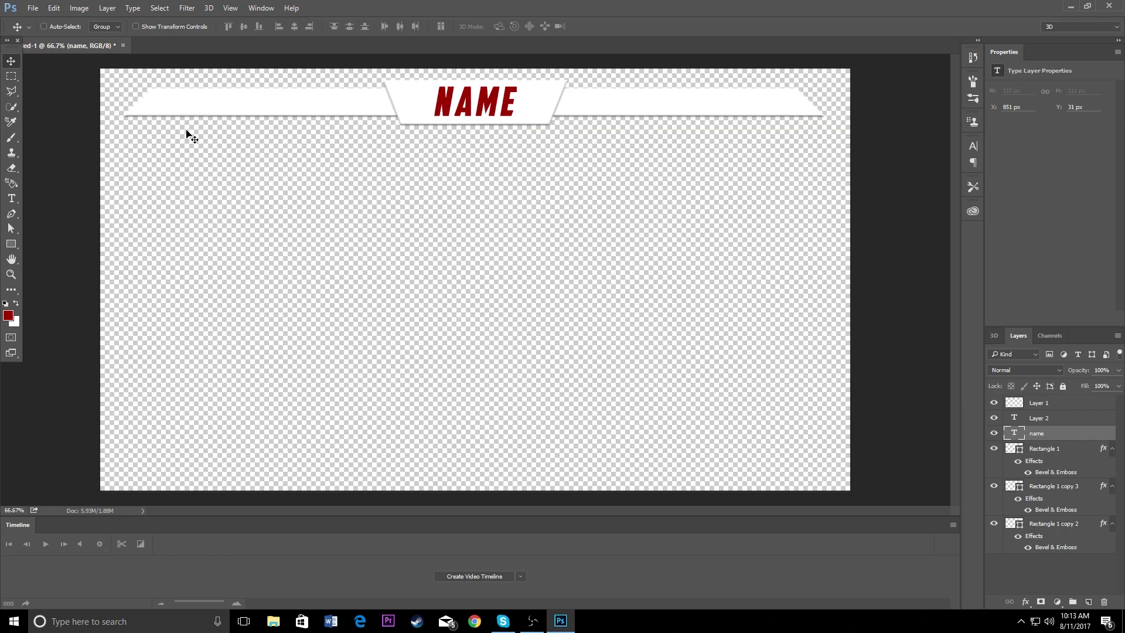
Rasterize the share_steam_logo layer by applying the Eraser and accepting the prompt
left_click(11, 244)
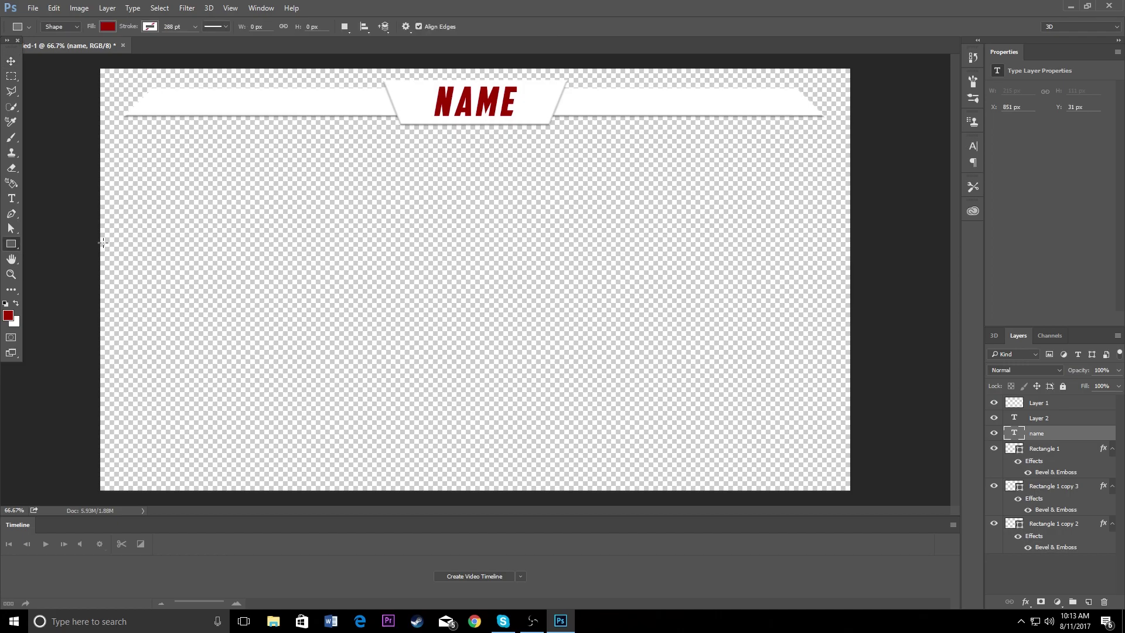
left_click(11, 61)
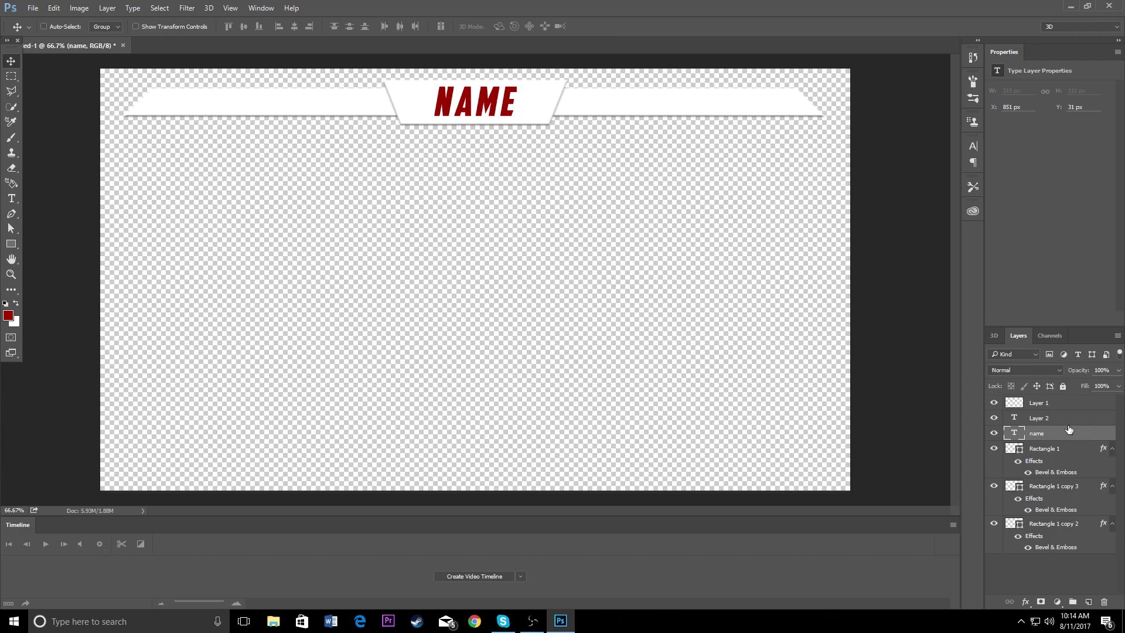
left_click(1083, 405)
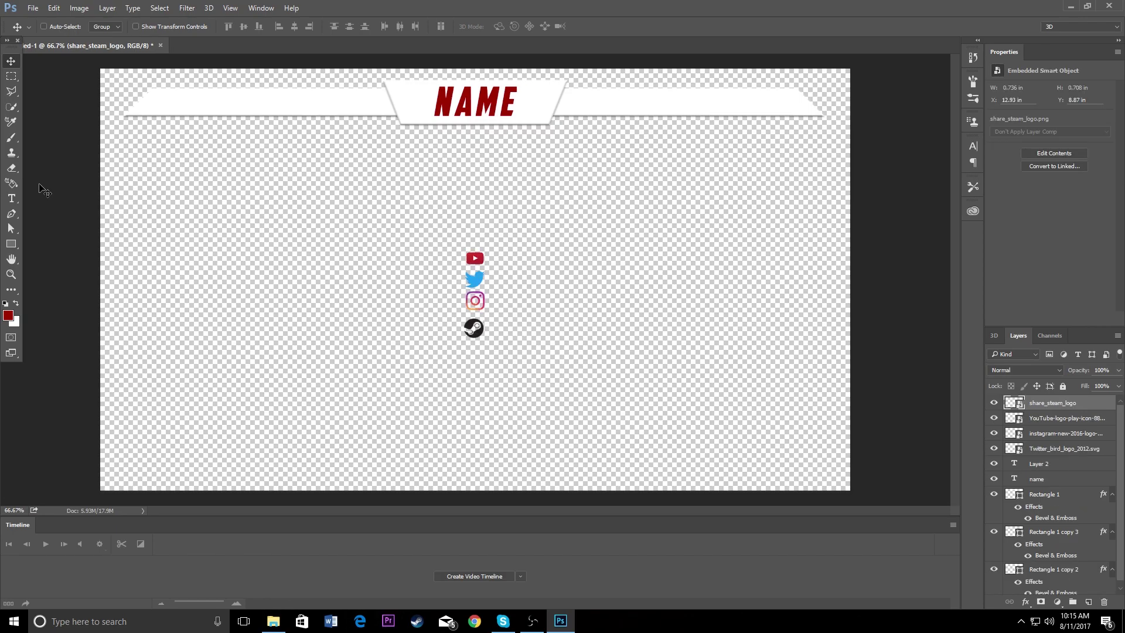
left_click(11, 167)
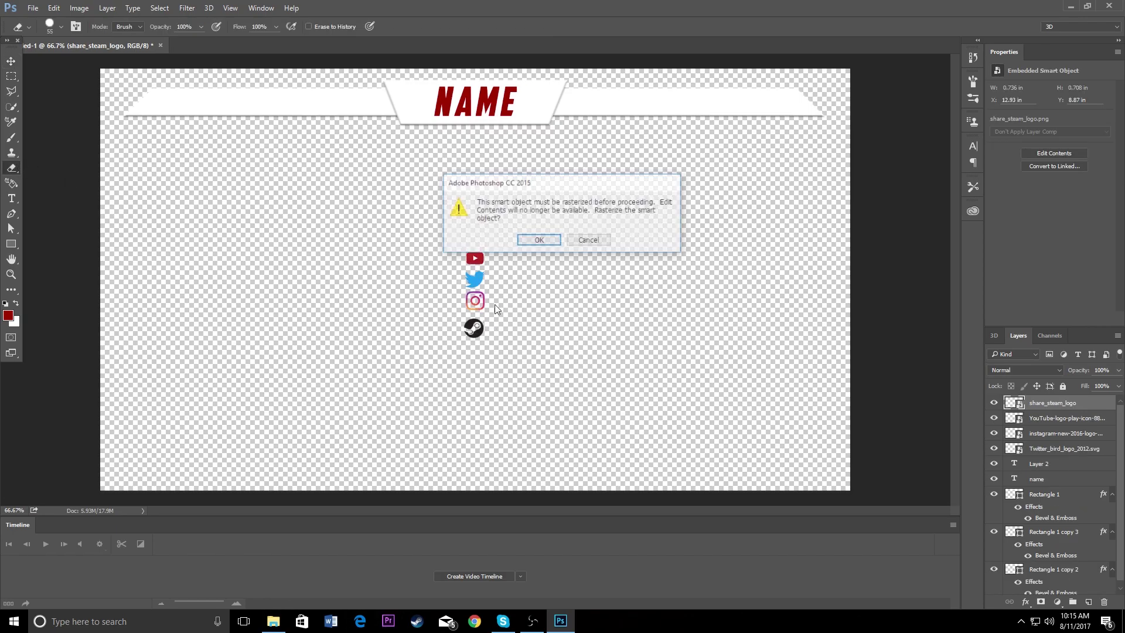
left_click(539, 239)
key("v")
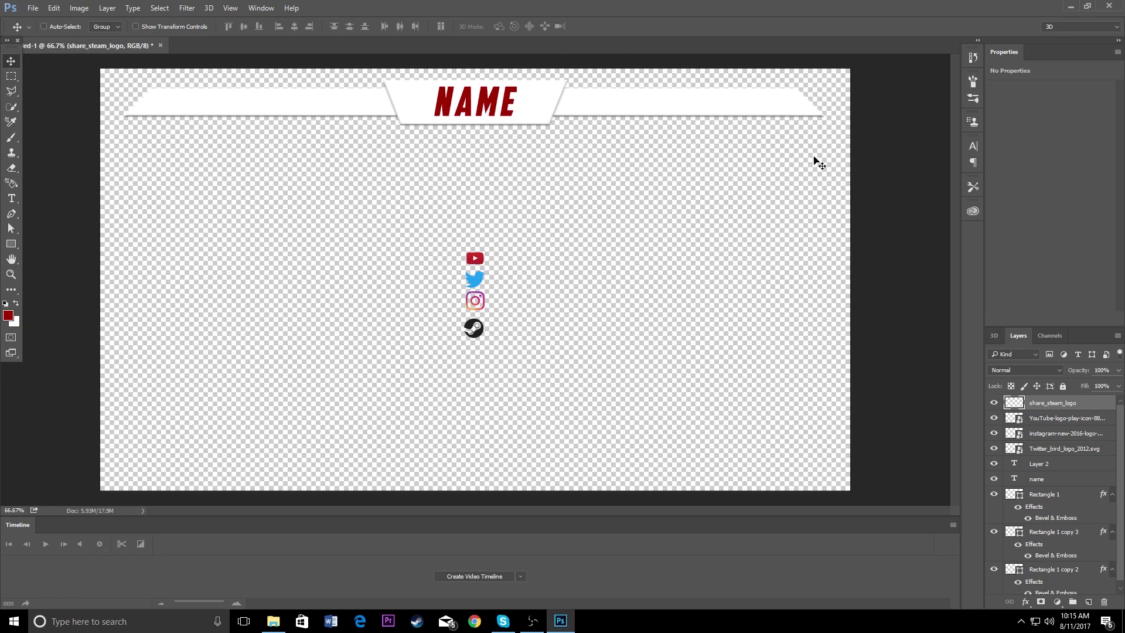
Give the Steam logo a red Color Overlay
double_click(1096, 403)
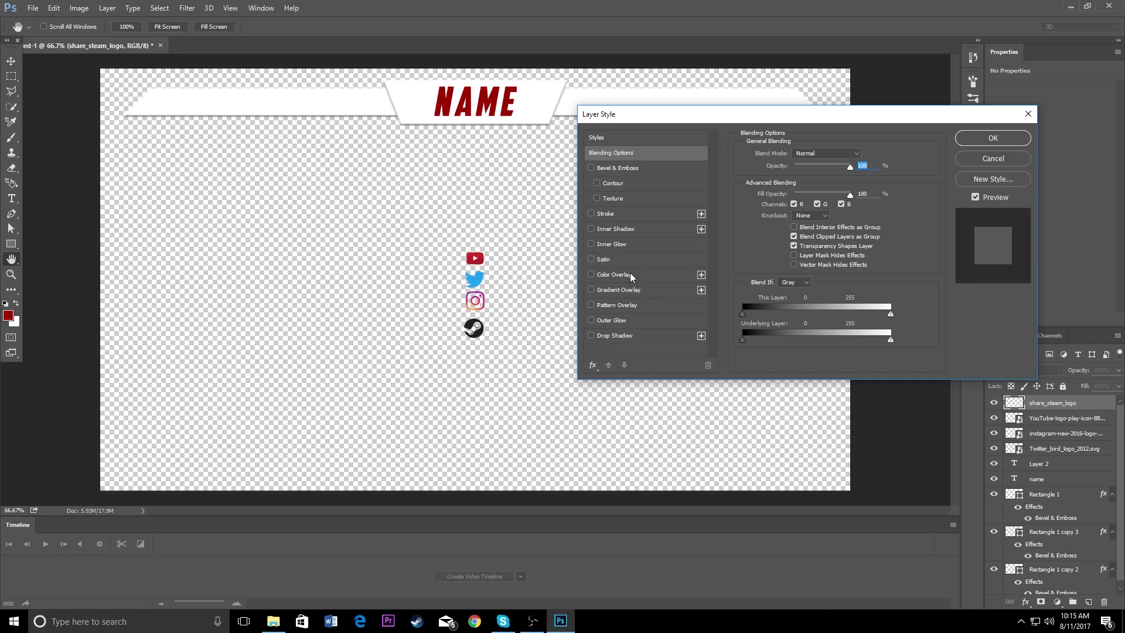
left_click(613, 274)
left_click(863, 154)
key("Return")
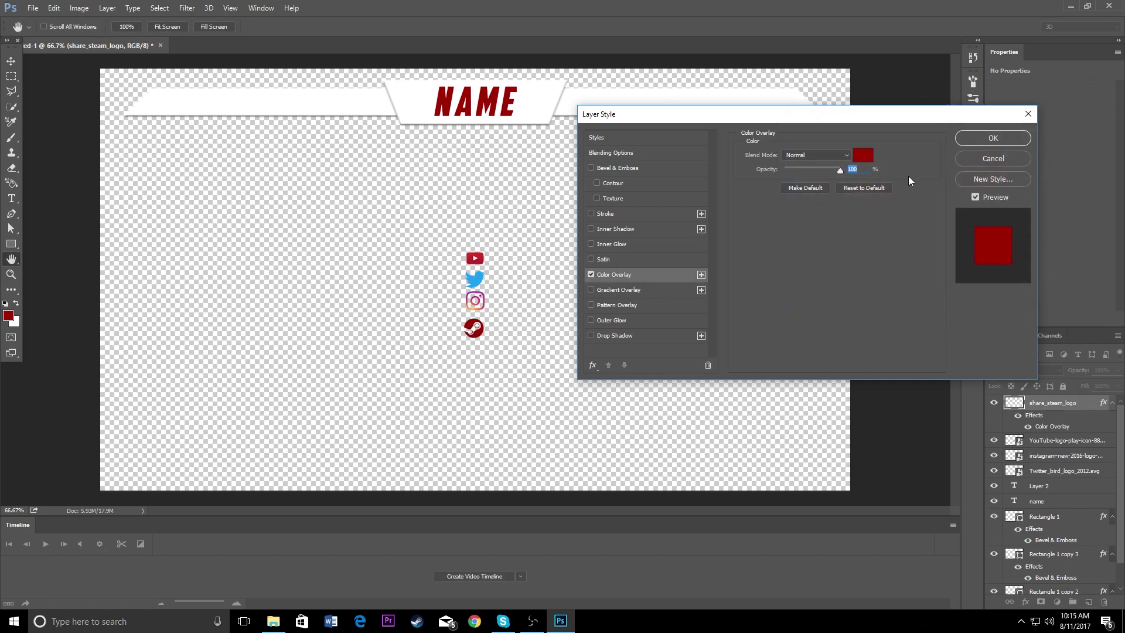
key("Return")
mouse_move(473, 328)
left_mouse_down()
mouse_move(157, 102)
mouse_move(475, 326)
left_mouse_up()
Try a Color Overlay on the YouTube logo, then leave it without one
double_click(1096, 441)
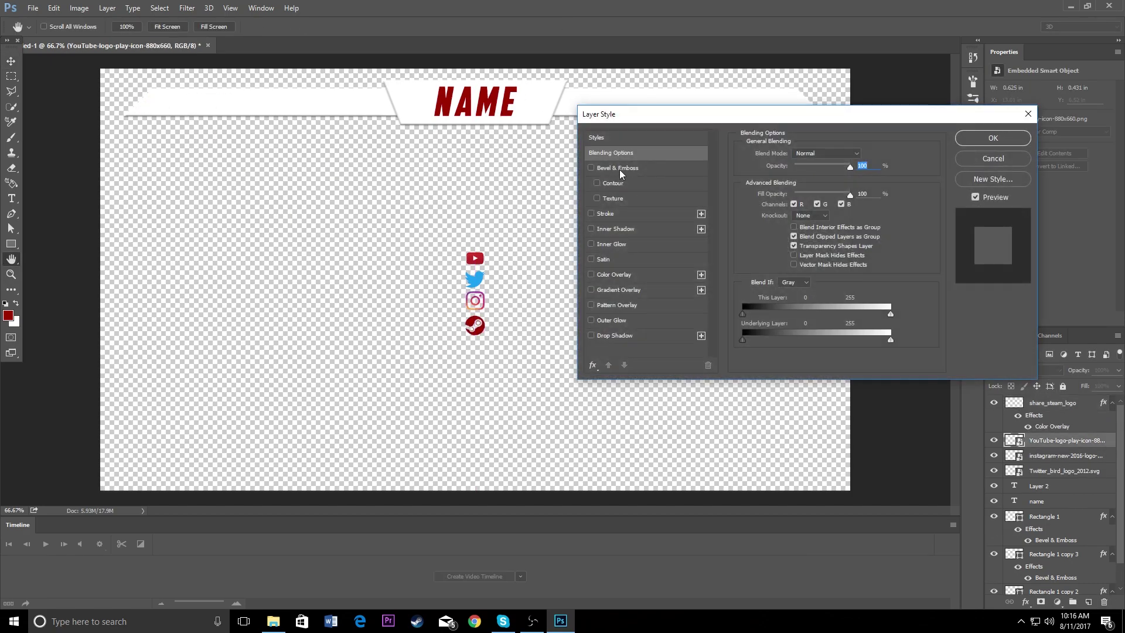
left_click(613, 275)
left_click(790, 168)
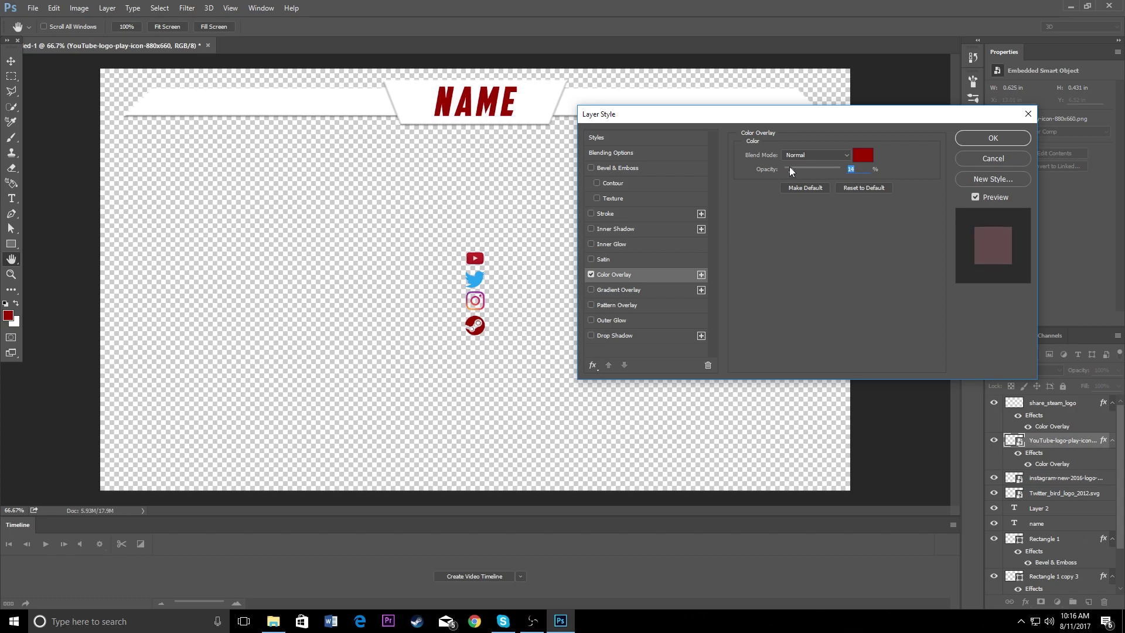
left_click(591, 274)
key("Return")
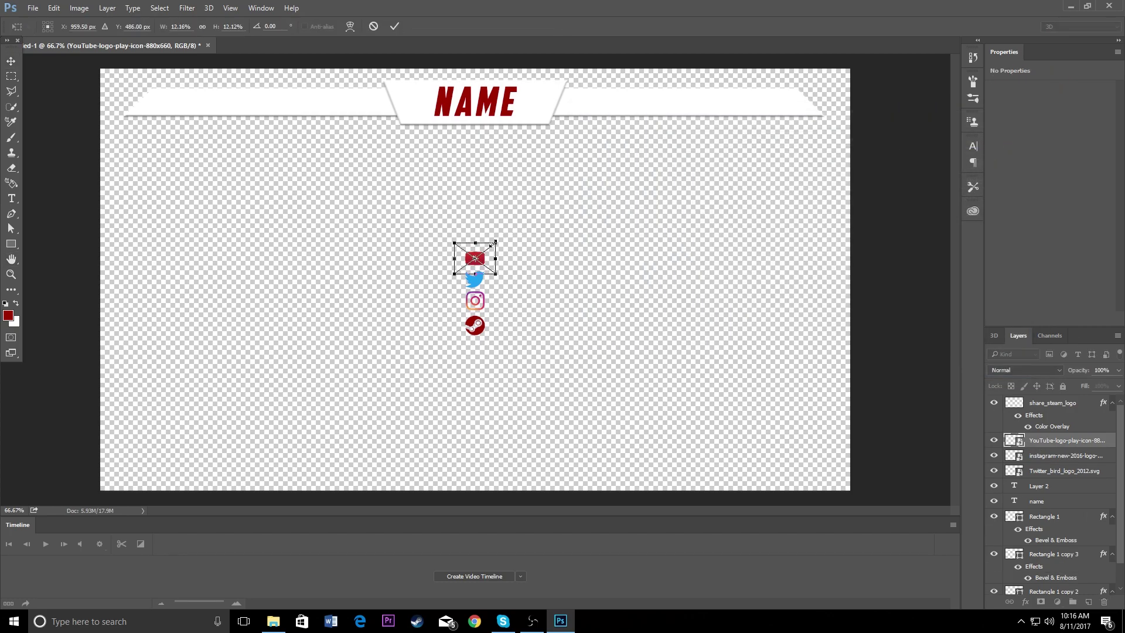
Add a red Color Overlay at 100% opacity to the Instagram and Twitter logos
double_click(1093, 456)
left_click(613, 275)
left_click_drag(801, 167, 879, 164)
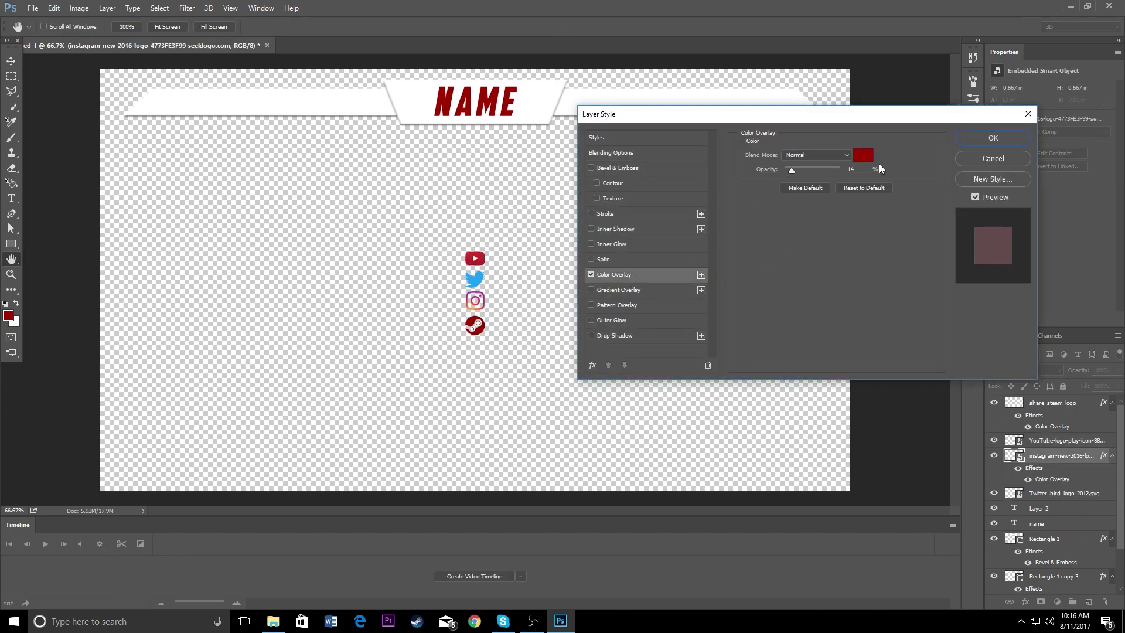
left_click(994, 138)
double_click(1094, 493)
left_click(626, 275)
key("Return")
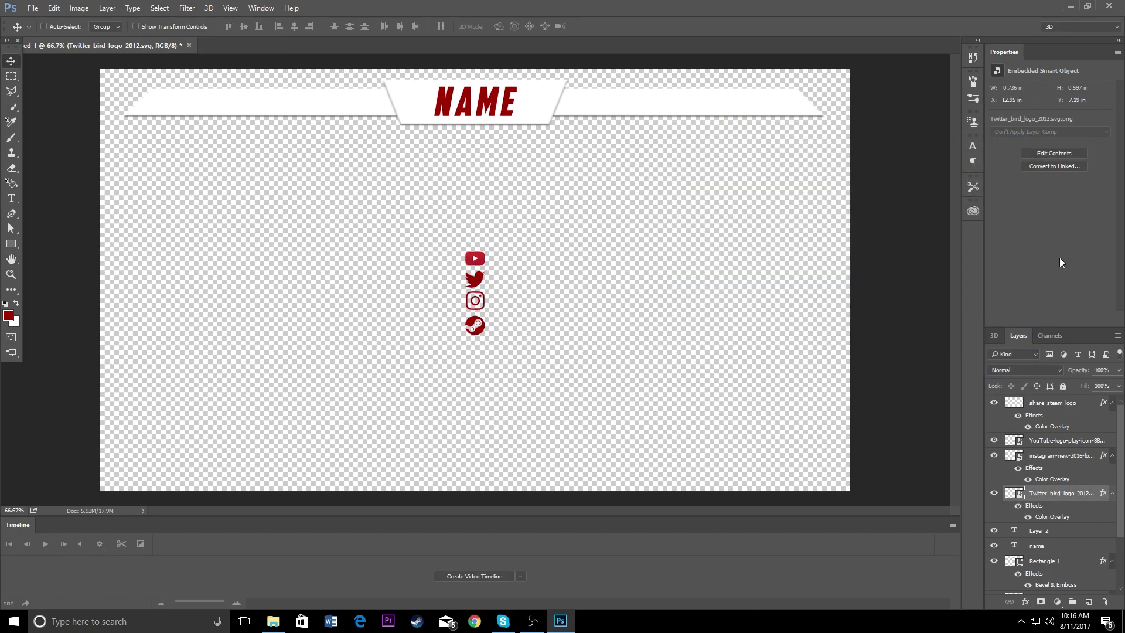
Drag Twitter and Instagram onto the banner's left side, YouTube and Steam to its right
left_click_drag(511, 309, 198, 137)
left_click(1082, 467)
left_click_drag(511, 316, 310, 128)
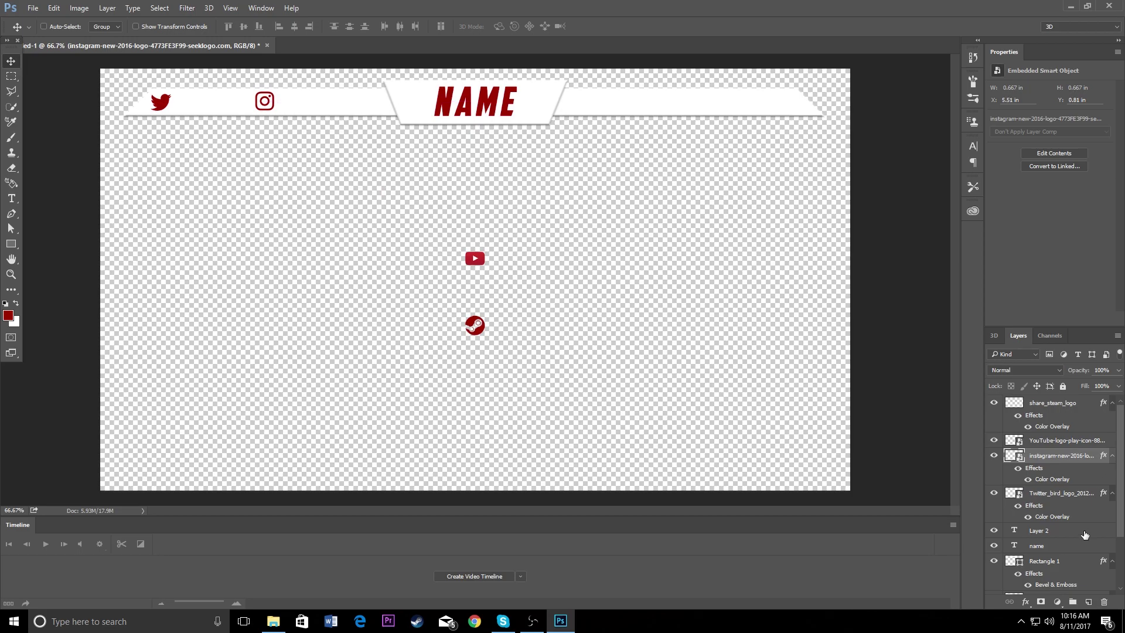
left_click(1078, 448)
left_click_drag(522, 328, 737, 173)
left_click(1060, 493)
left_click(1064, 405)
left_click_drag(487, 359, 593, 129)
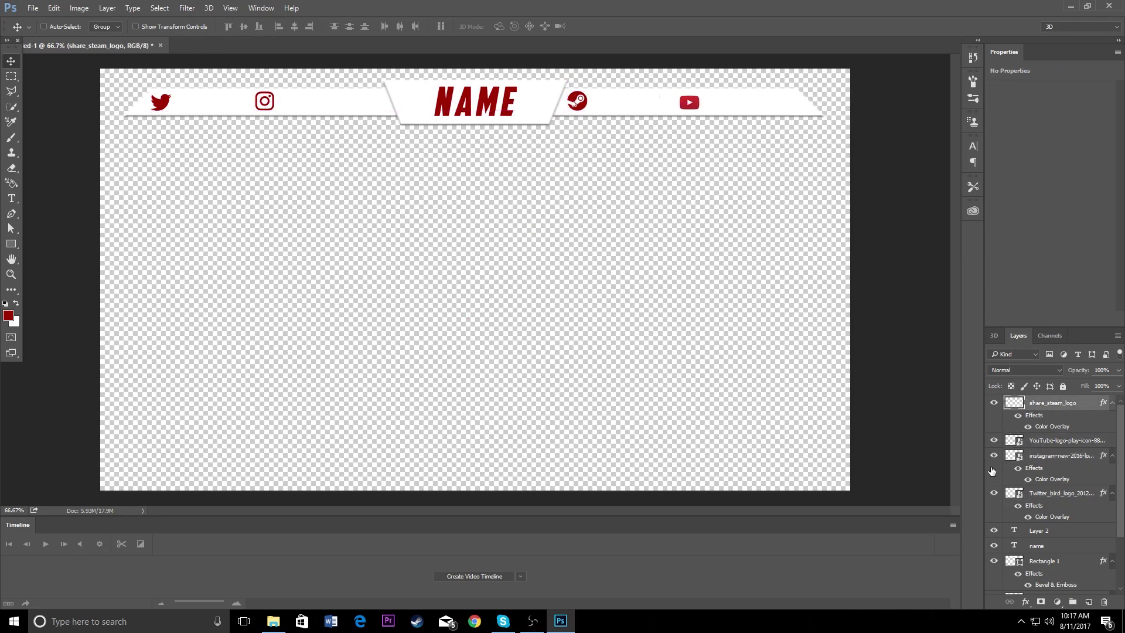
Fine-position the Instagram icon beside NAME and add a new layer above the Steam logo
left_click(264, 111, "ctrl")
left_click_drag(258, 107, 366, 105)
key("Right")
key("Right")
key("Right")
key("Down")
key("Down")
key("Down")
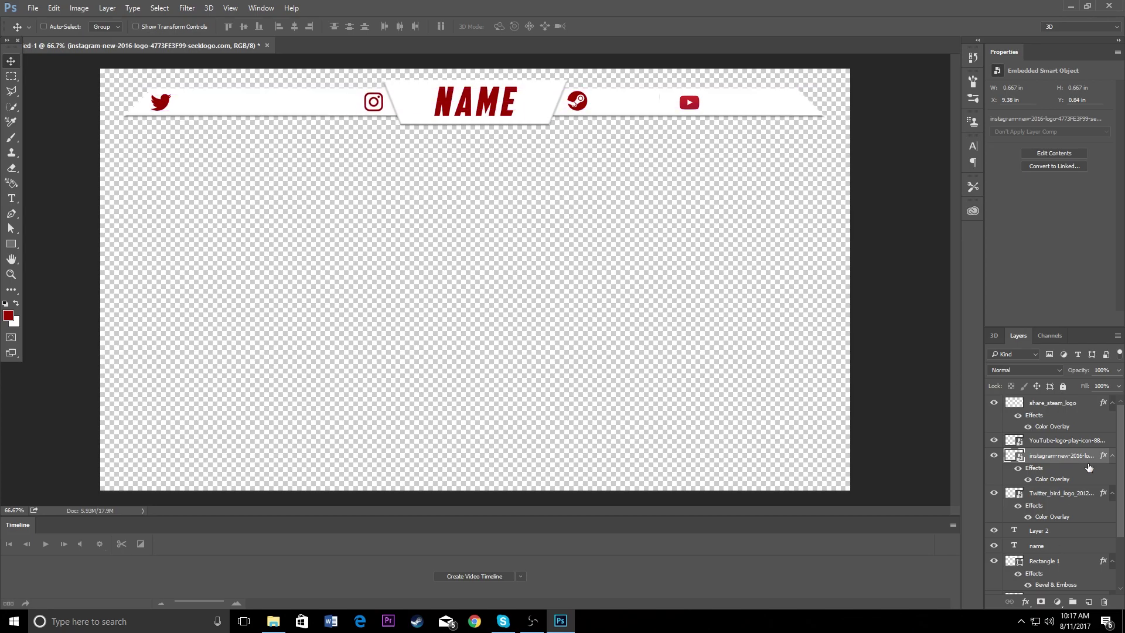
left_click(1064, 405)
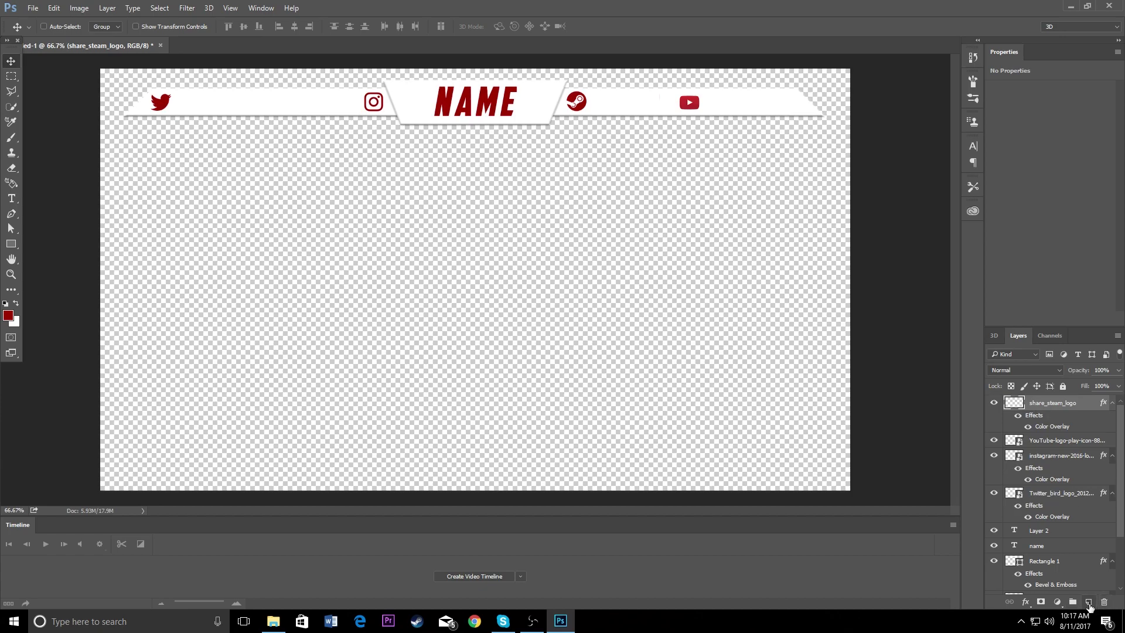
left_click(1088, 602)
Write small NAME text beside the Steam icon and lower it slightly
key("t")
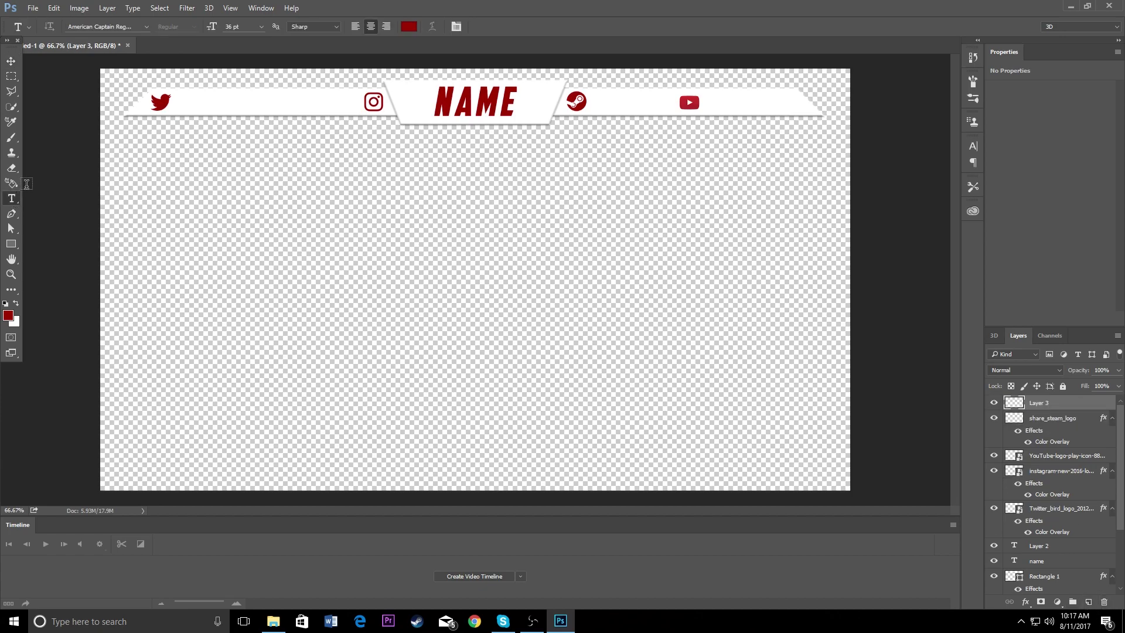
left_click(604, 104)
type("NAME")
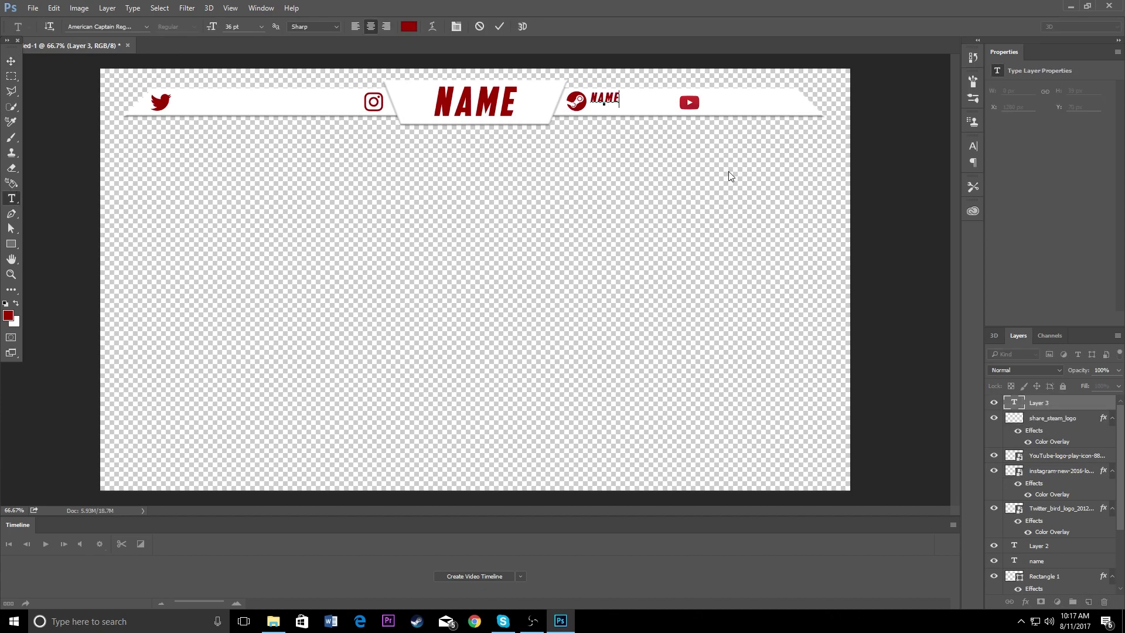
left_click(10, 61)
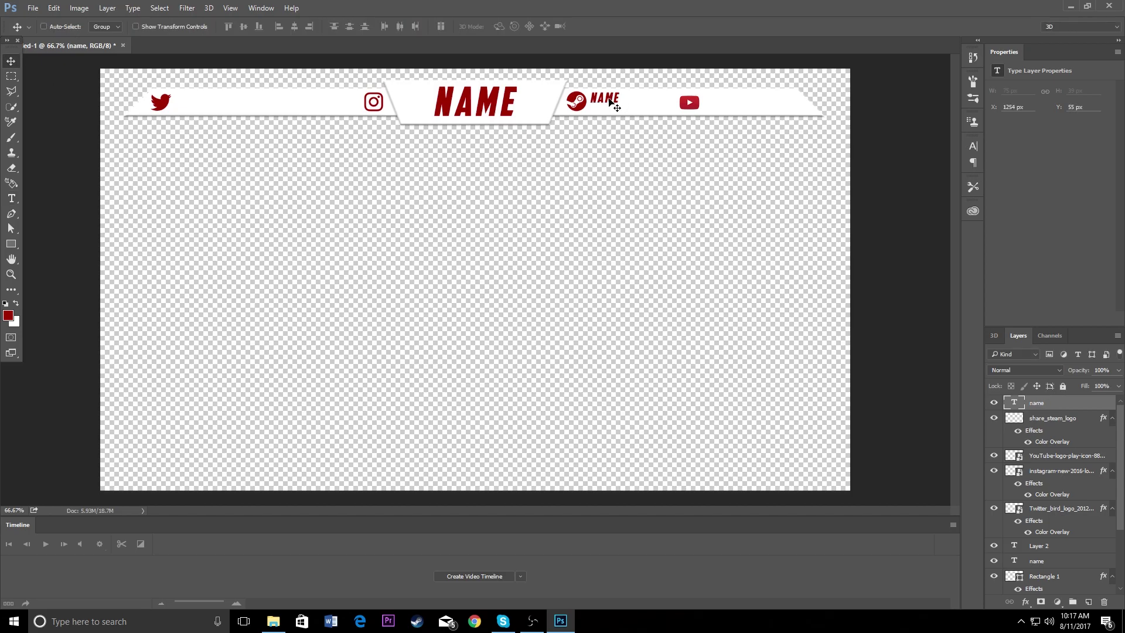
left_click_drag(610, 103, 611, 107)
Extend the text to NAMENAME, shift it right of Steam, and move YouTube beside it
left_click(11, 198)
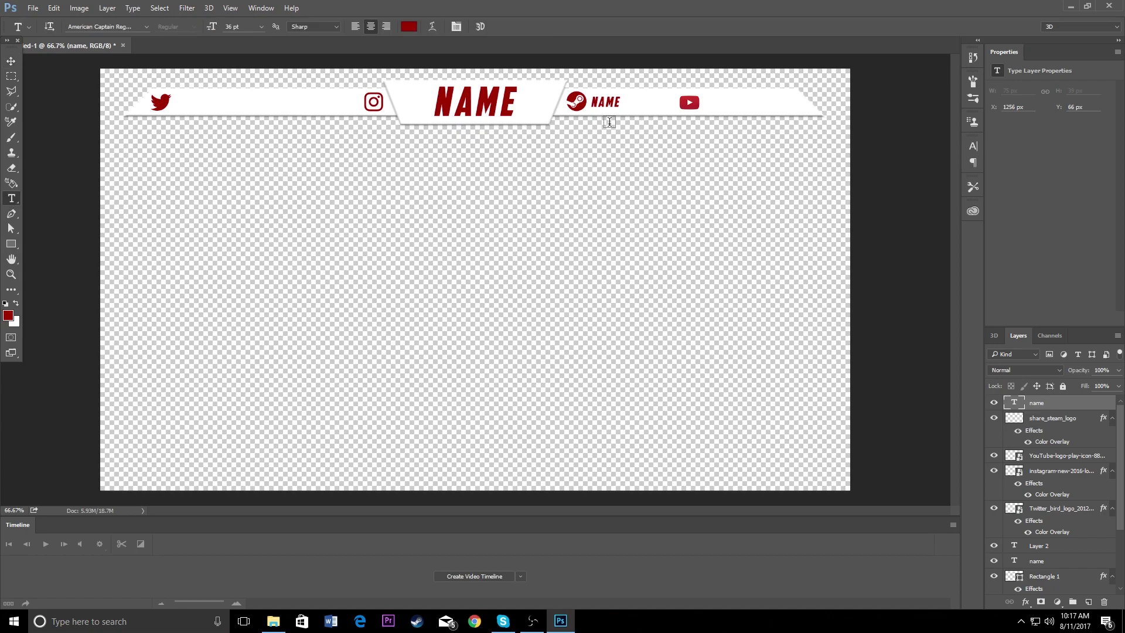
left_click(620, 97)
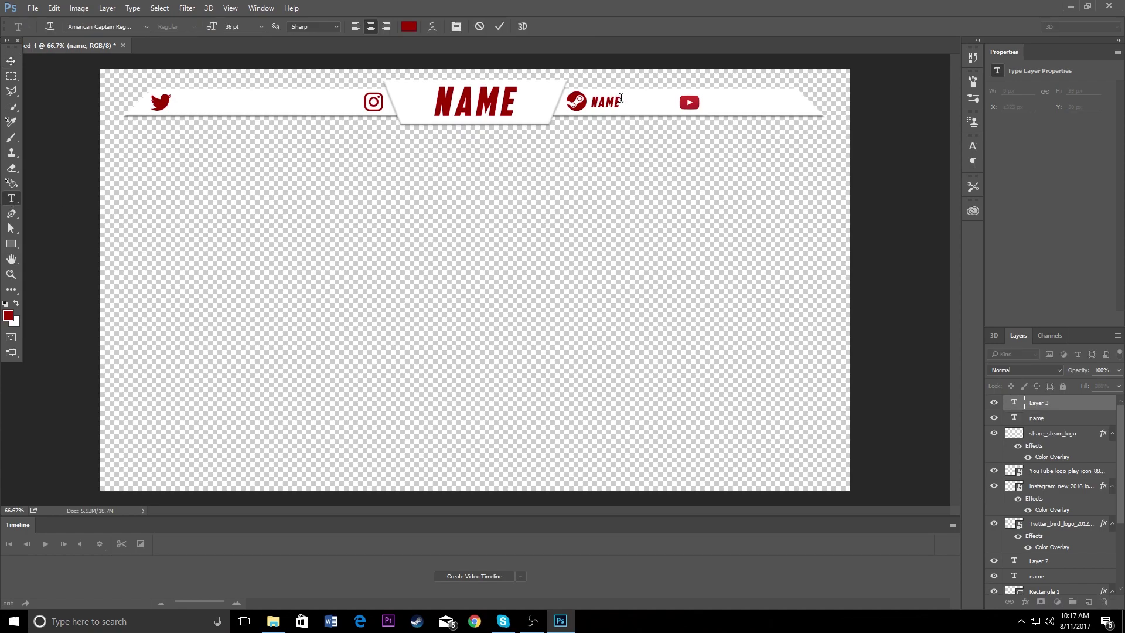
left_click(1051, 408)
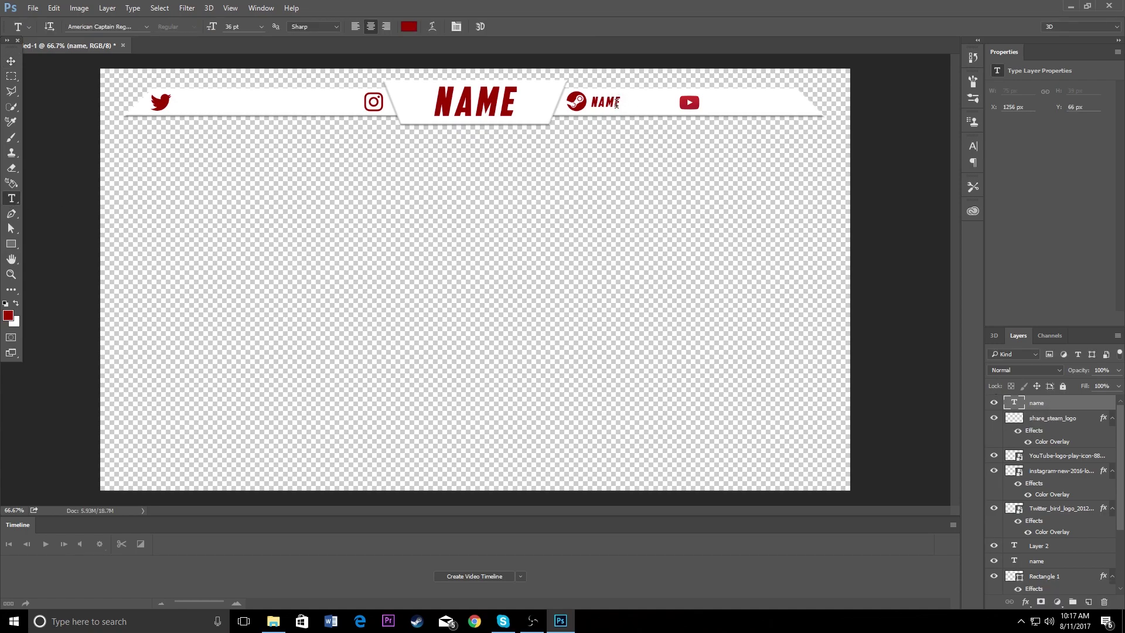
left_click(618, 104)
type("name")
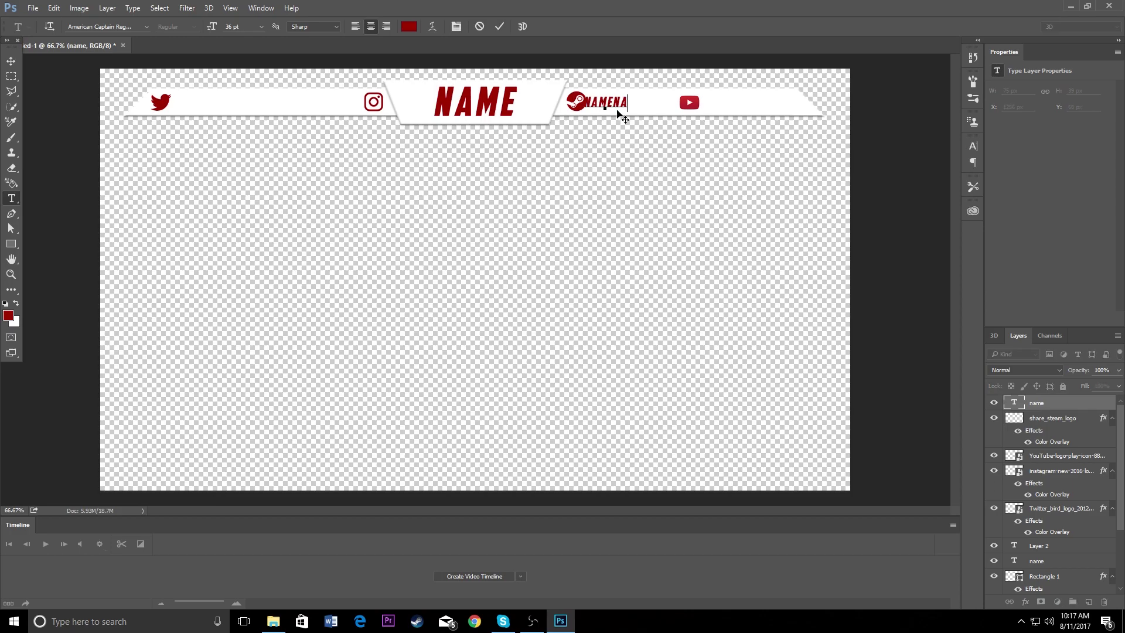
left_click(11, 61)
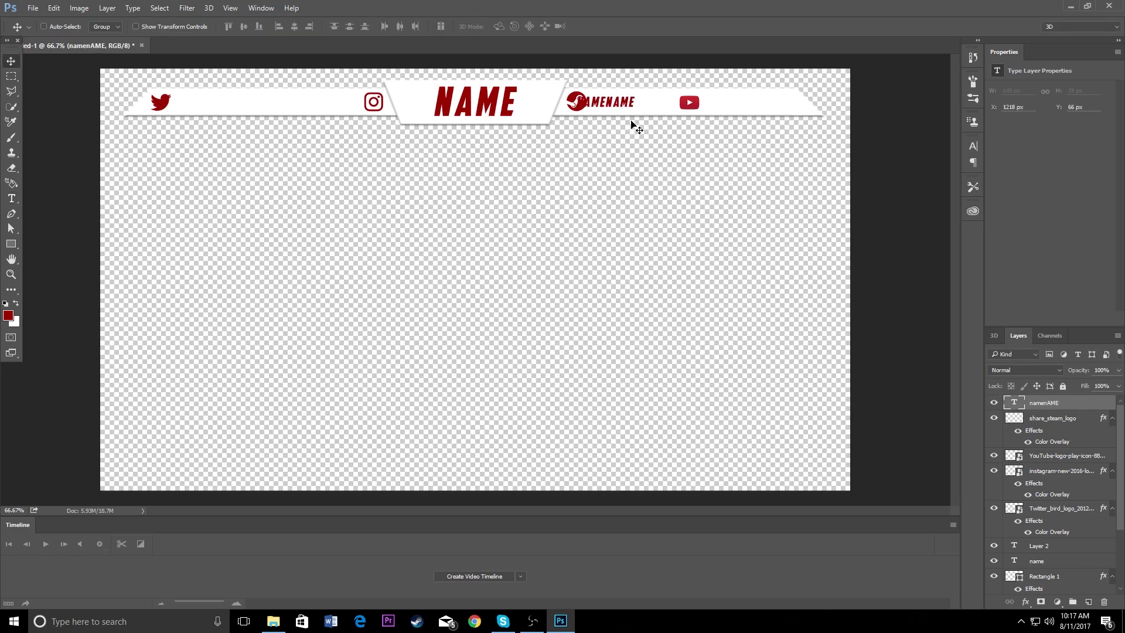
left_click_drag(637, 127, 645, 121)
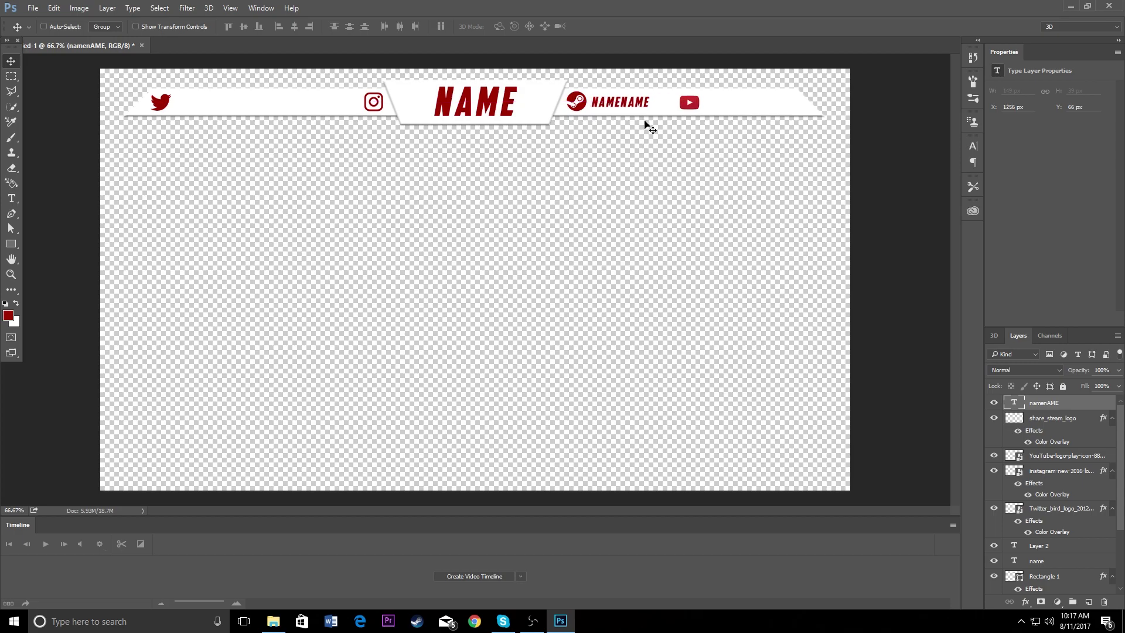
left_click(1084, 463)
left_click_drag(699, 103, 678, 104)
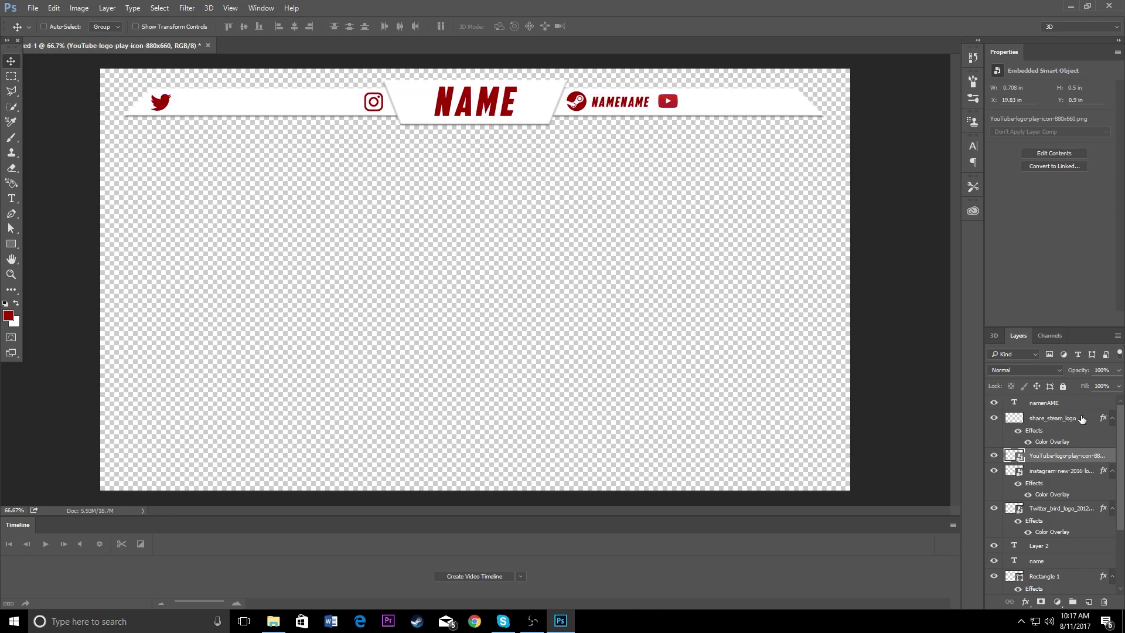
Duplicate the NAMENAME text layer and place the copy beside the YouTube icon
left_click(1049, 402)
right_click(1049, 403)
left_click(809, 139)
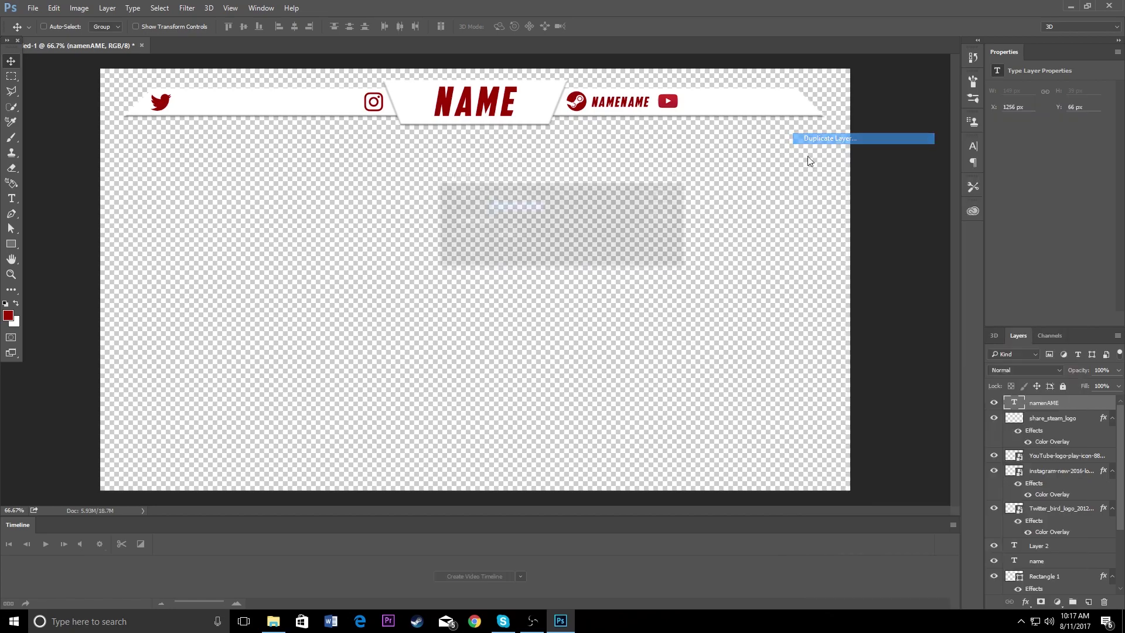
left_click(662, 194)
left_click_drag(602, 117, 694, 117)
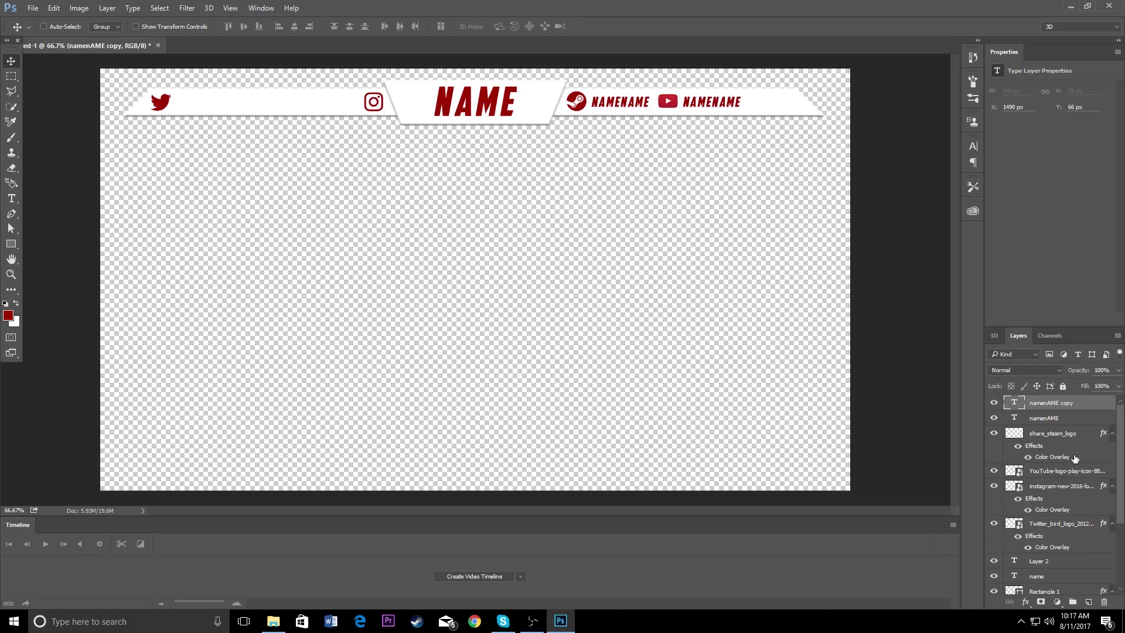
Duplicate the copied handle again and move it just left of the Instagram icon
right_click(1093, 406)
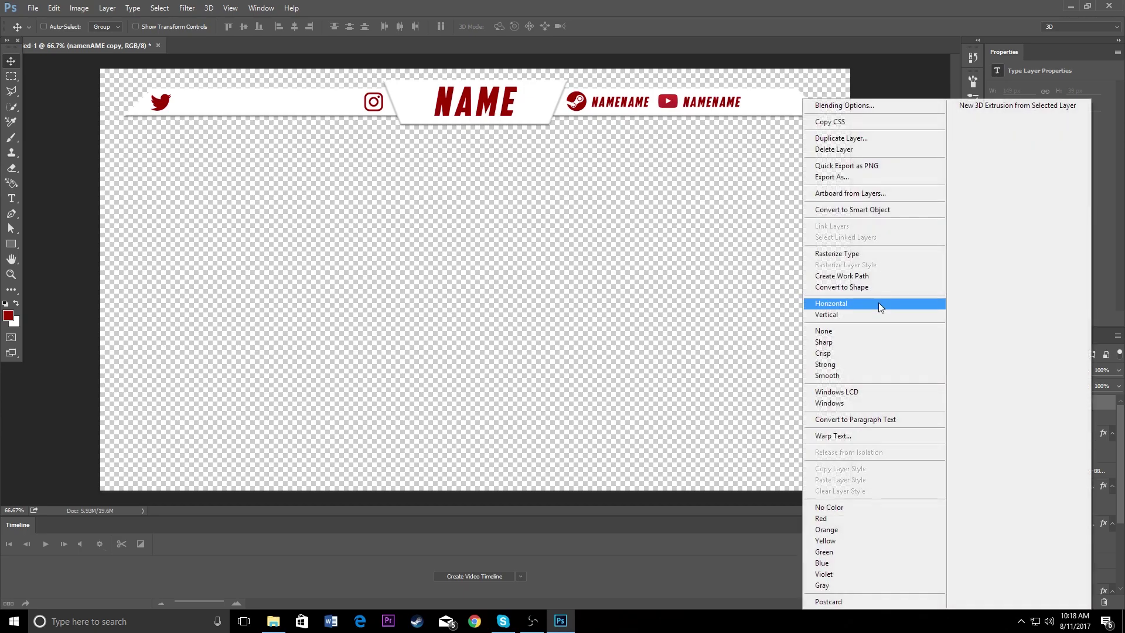
left_click(827, 139)
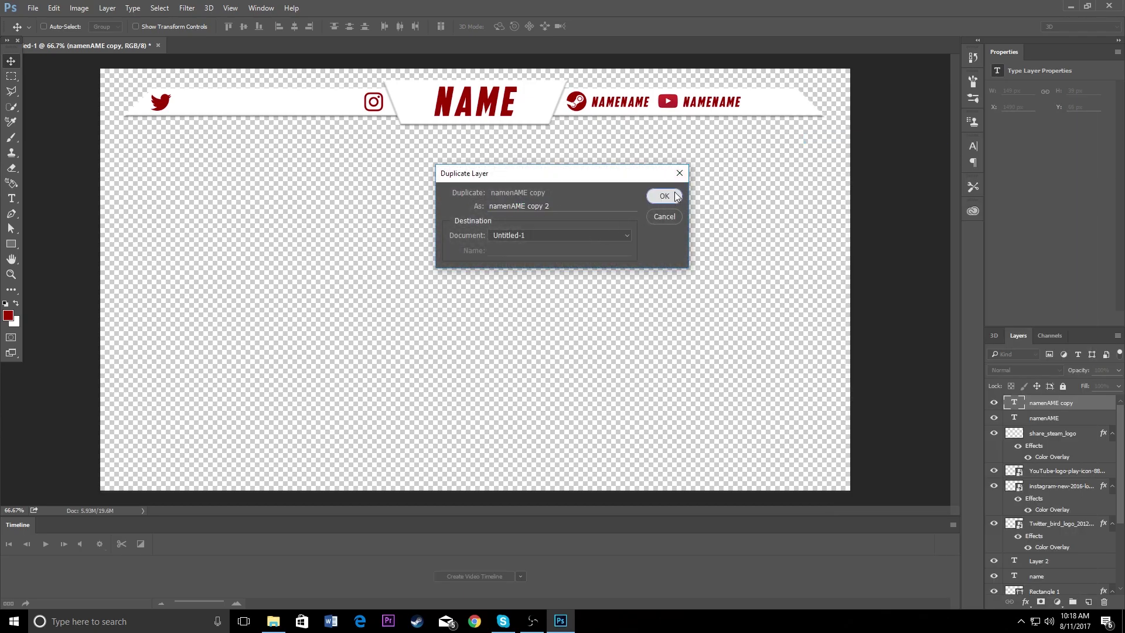
left_click(664, 196)
left_click_drag(659, 125, 271, 121)
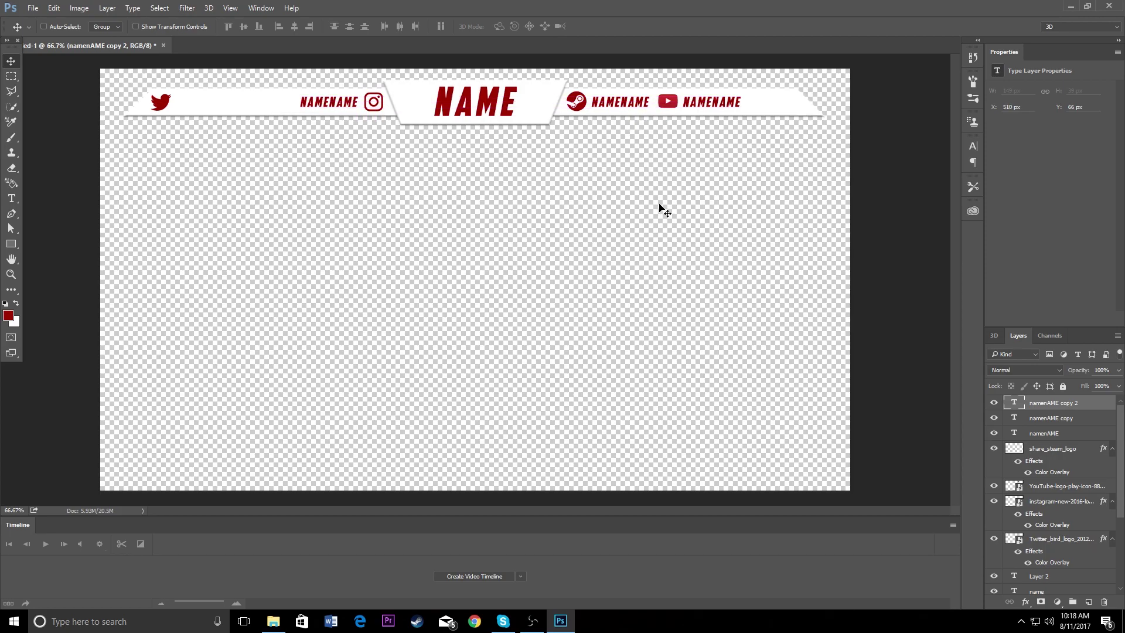
Fine-tune the second NAMENAME copy and move the Twitter icon beside the left handle
key("Right")
key("Right")
key("Left")
key("Left")
key("Left")
key("Left")
key("Left")
key("Left")
left_click(1076, 540)
left_click_drag(170, 106, 293, 102)
key("Left")
key("Left")
key("Left")
key("Left")
key("Left")
key("Left")
key("Left")
key("Left")
key("Left")
key("Left")
key("Left")
key("Left")
key("Up")
key("Up")
key("Up")
key("Up")
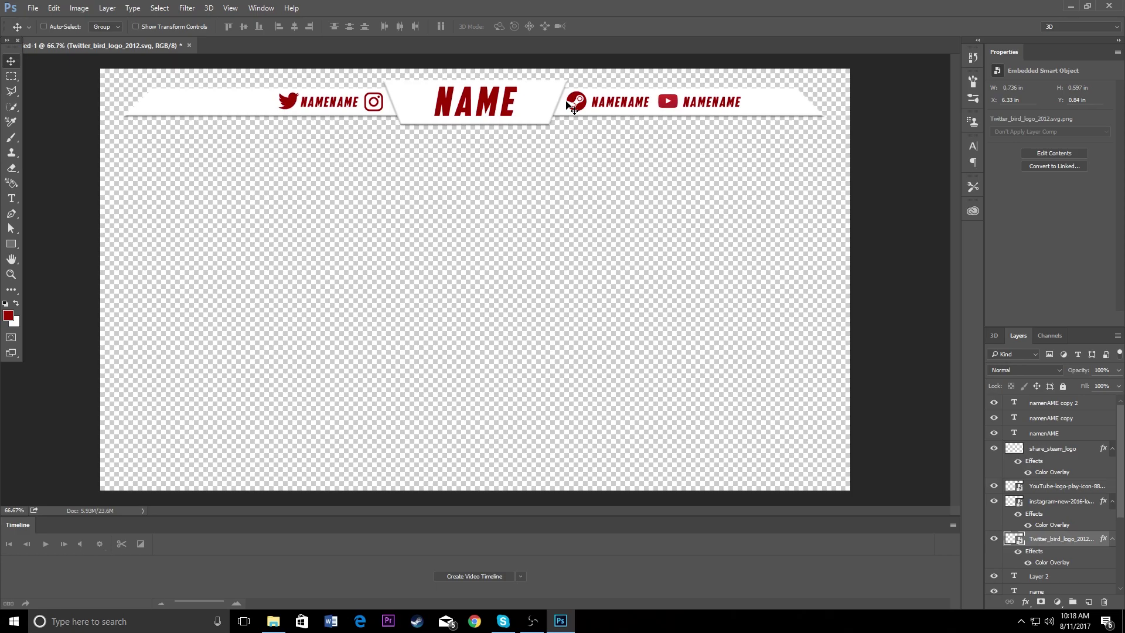
Flip the Twitter bird horizontally with Edit > Transform > Flip Horizontal
left_click(54, 8)
mouse_move(142, 248)
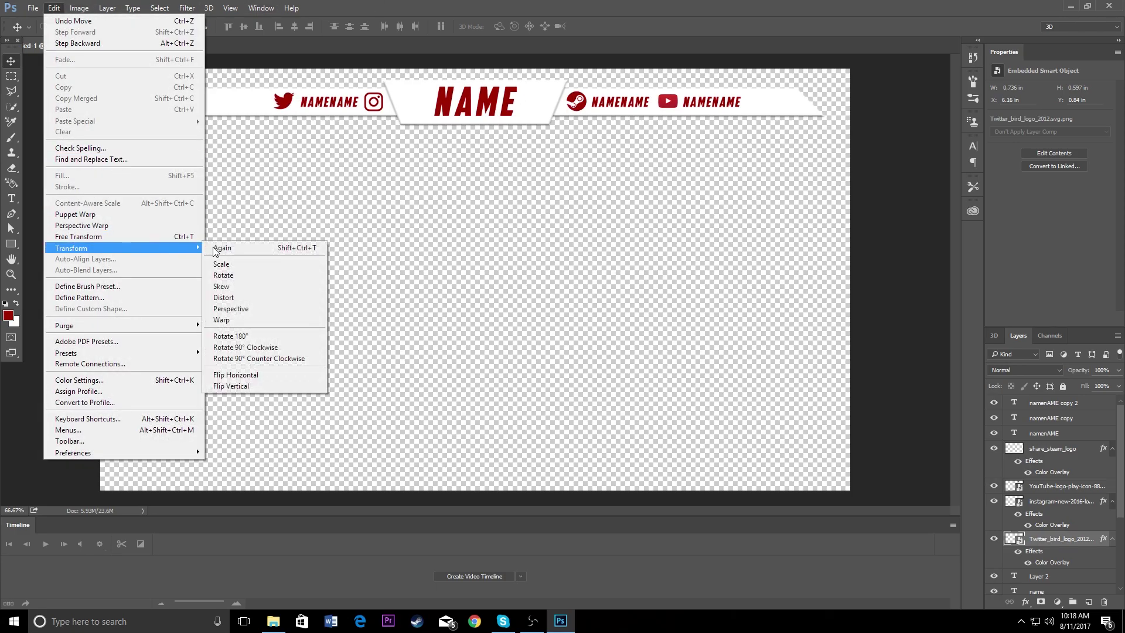
left_click(246, 375)
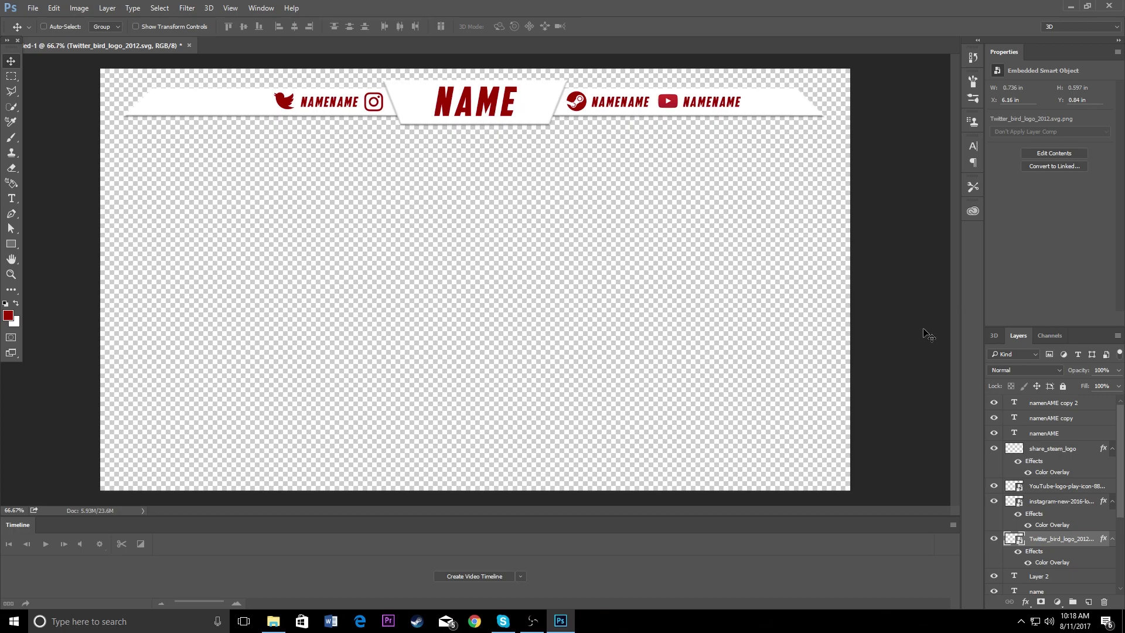
Duplicate namenAME copy 2 and place the new handle left of the Twitter bird
right_click(1098, 410)
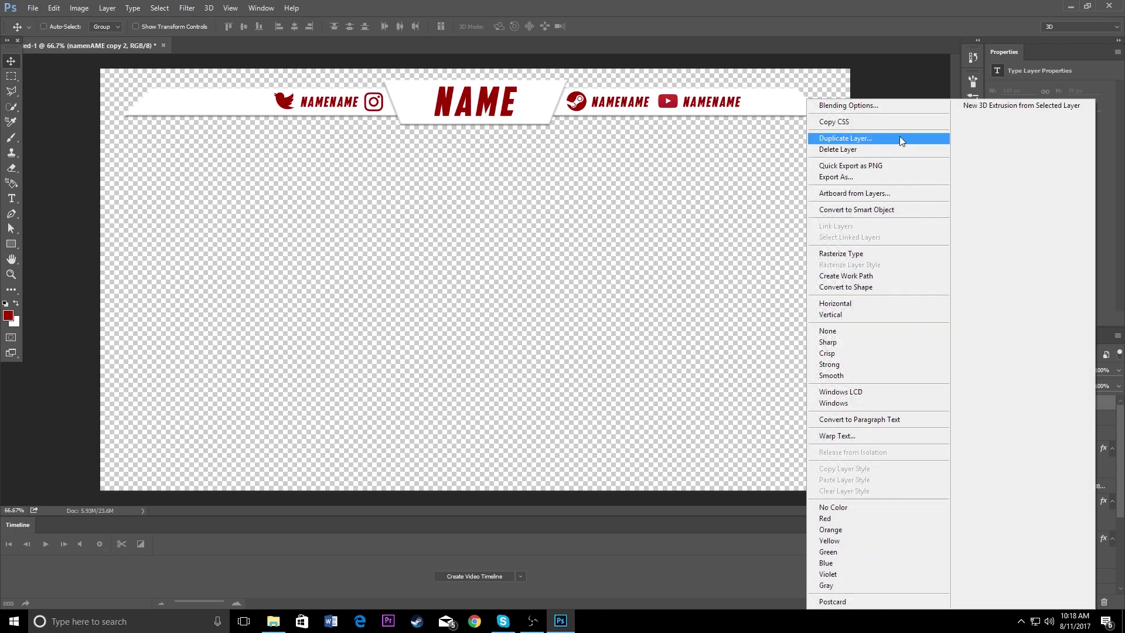
left_click(838, 140)
left_click(663, 196)
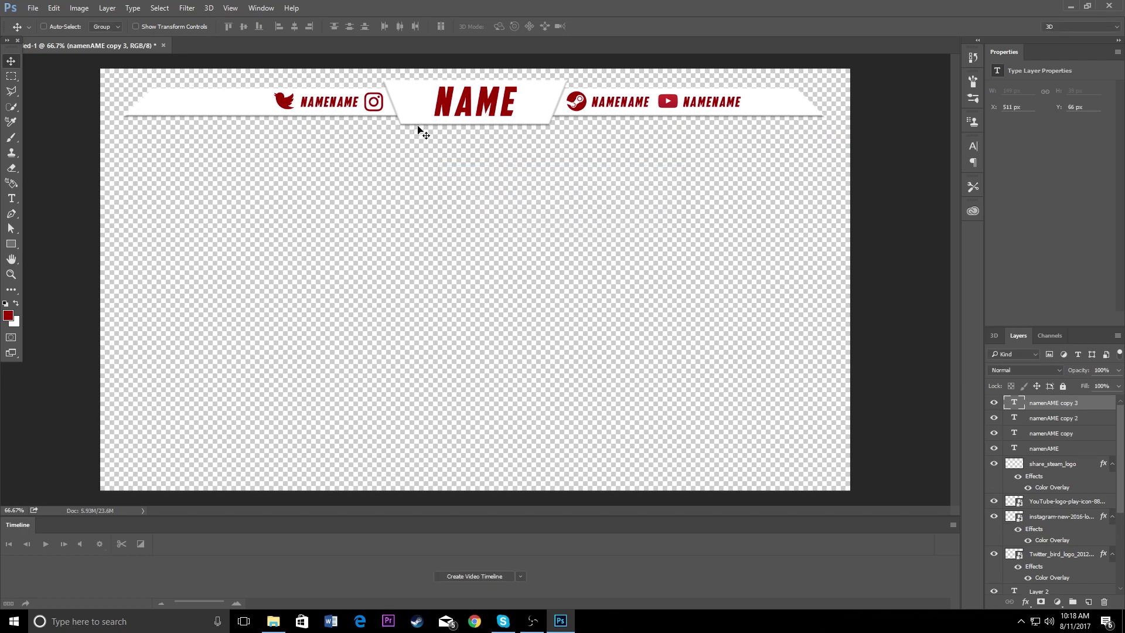
left_click_drag(355, 101, 264, 95)
left_click(1082, 553)
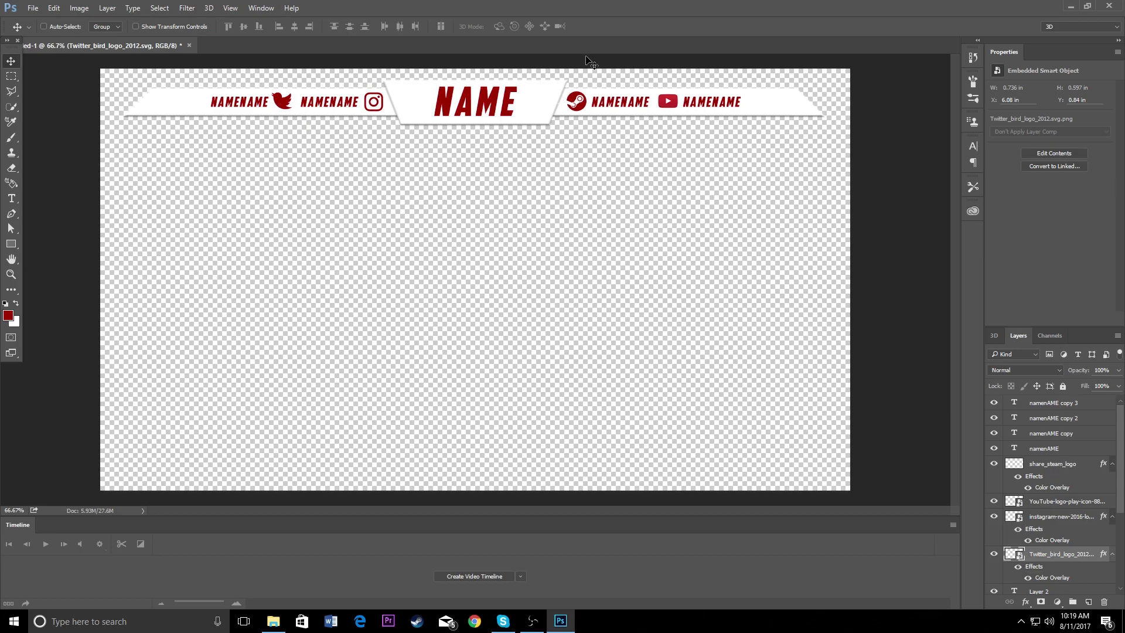
Open Rectangle 1's Layer Style settings and move the dialog out of the way
scroll(1074, 527, "down", 3)
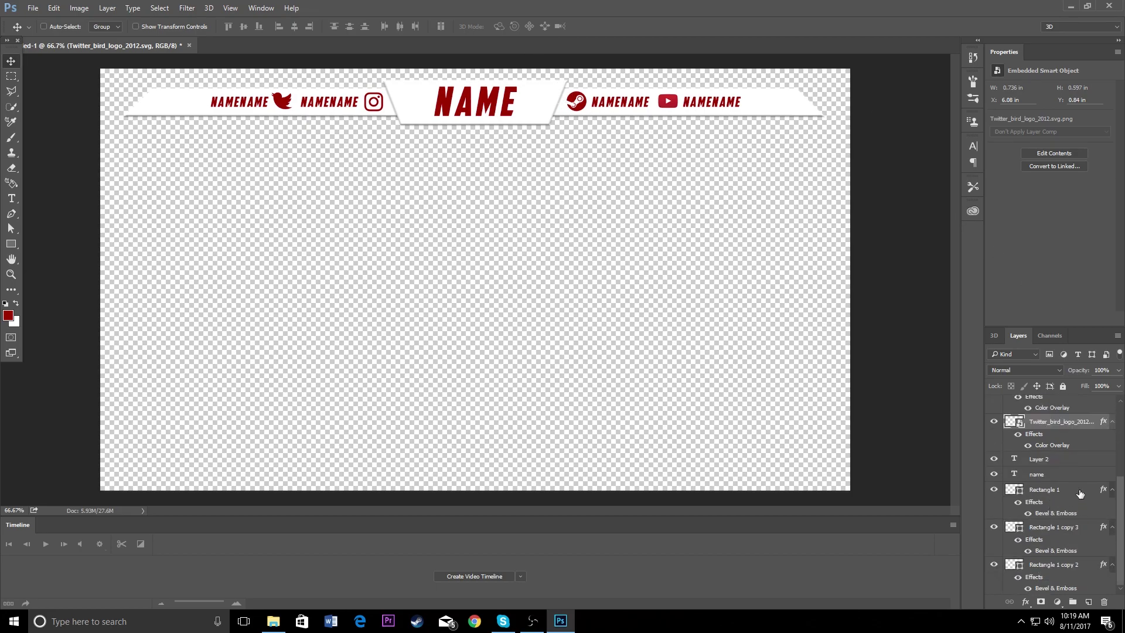
double_click(1081, 494)
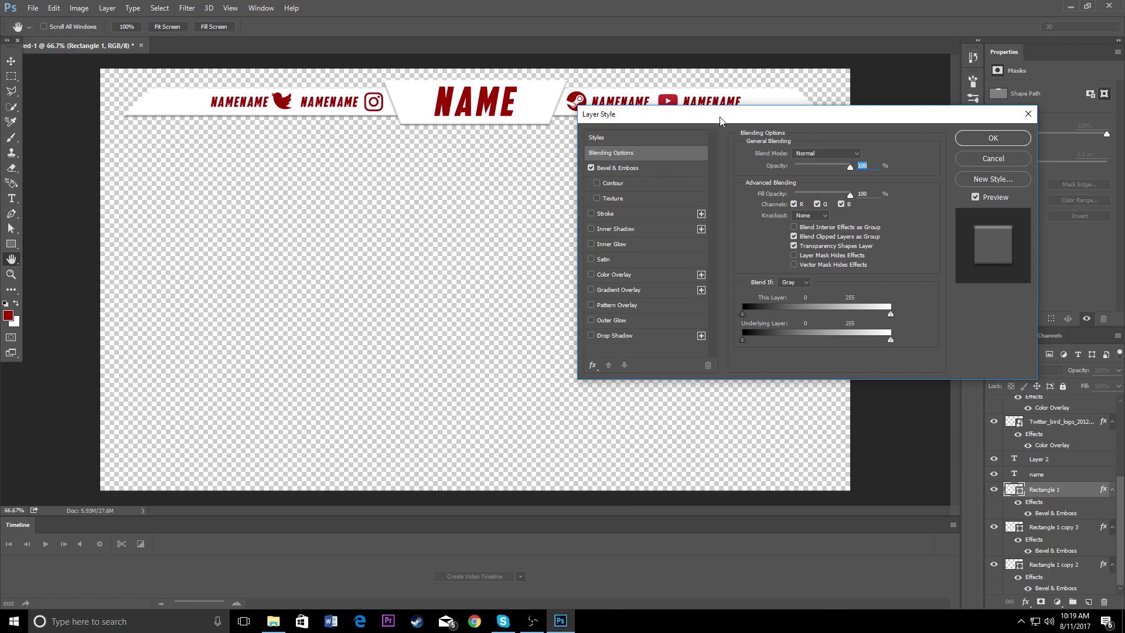
left_click_drag(721, 121, 812, 120)
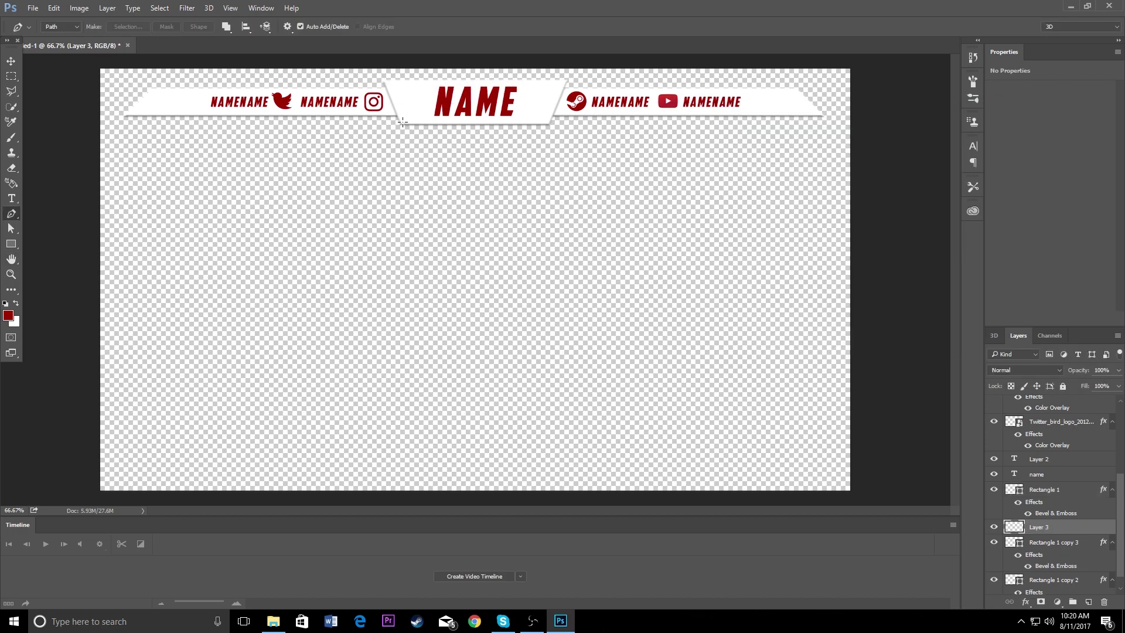
Draw a wedge path, fill it dark red, and restack Layer 3 under Rectangle 1 copy 3
left_click(403, 122)
left_click(292, 113)
right_click(395, 112)
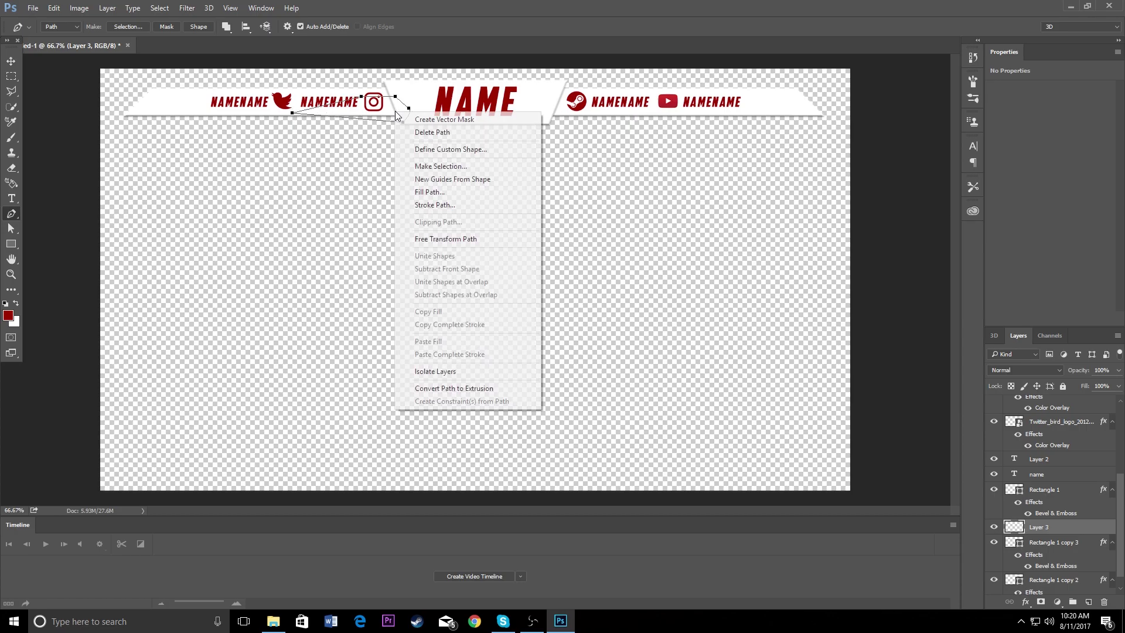
left_click(443, 191)
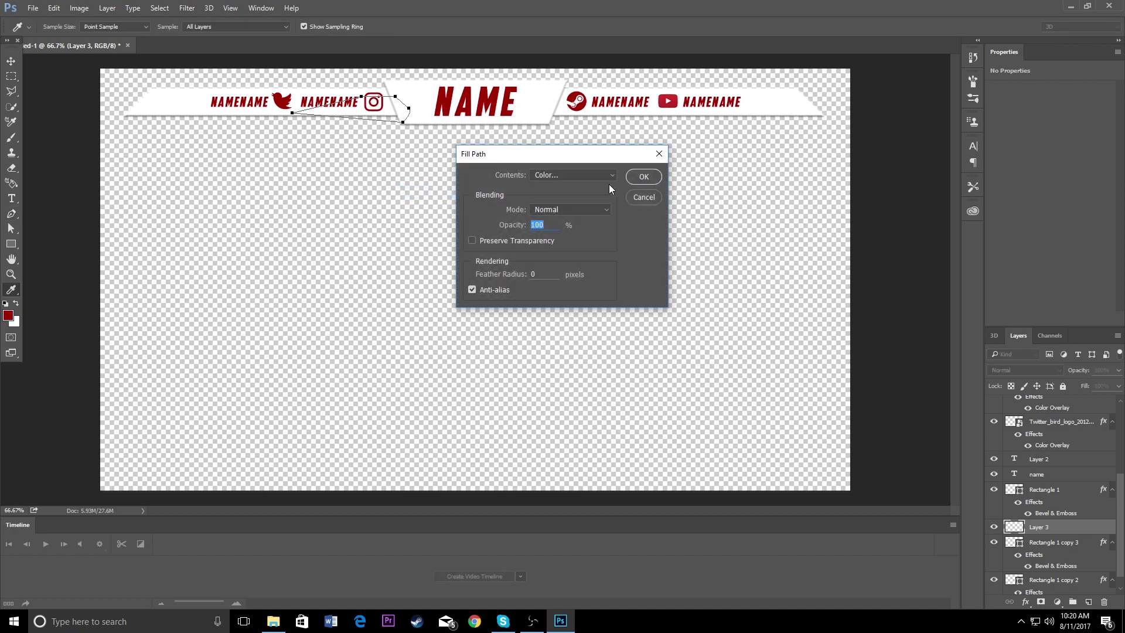
left_click(584, 182)
left_click(564, 198)
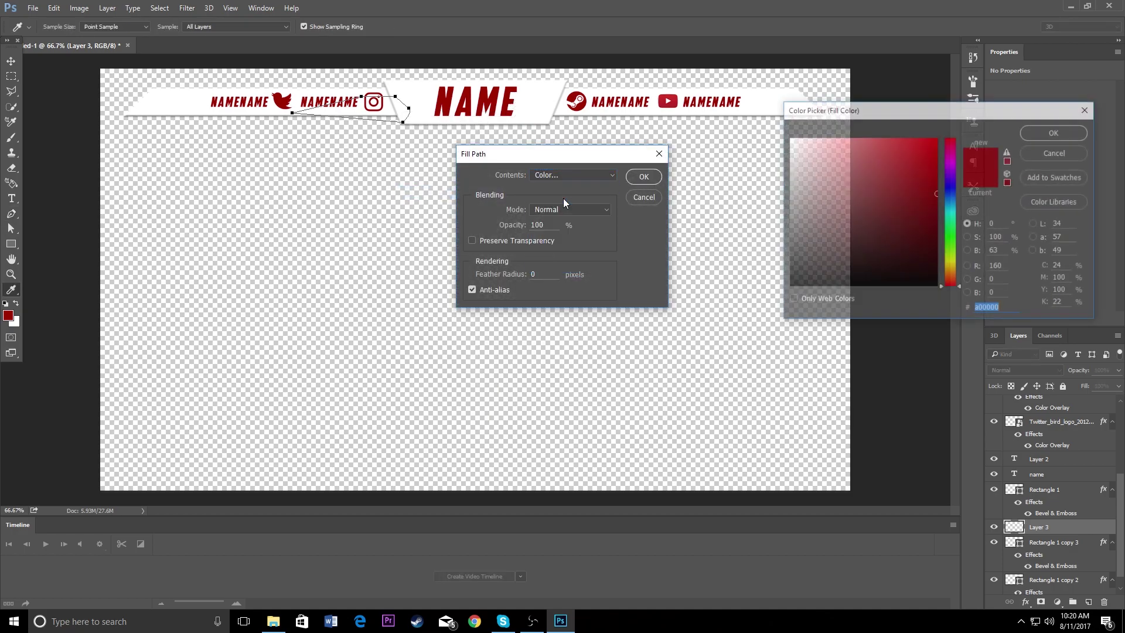
left_click(1037, 136)
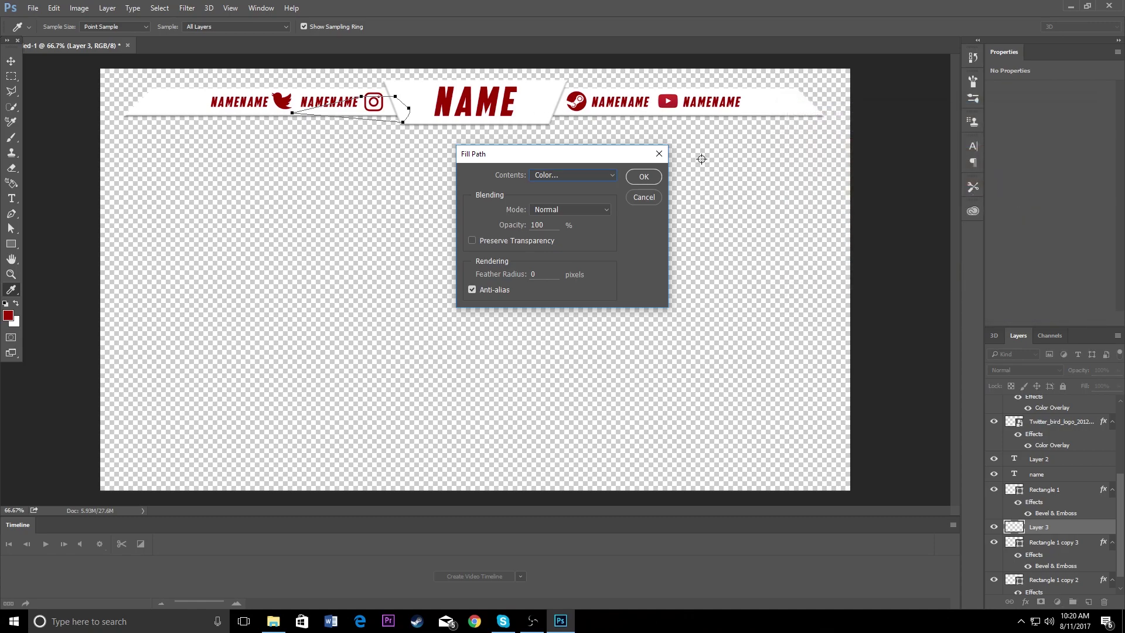
left_click(658, 176)
key("v")
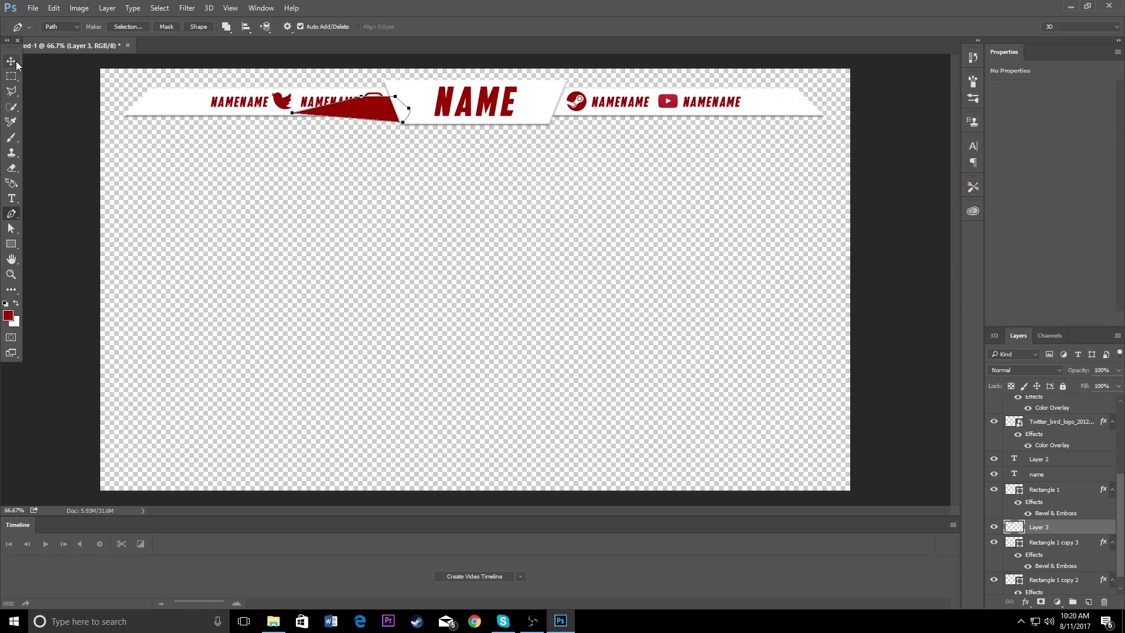
left_click_drag(1082, 528, 1089, 558)
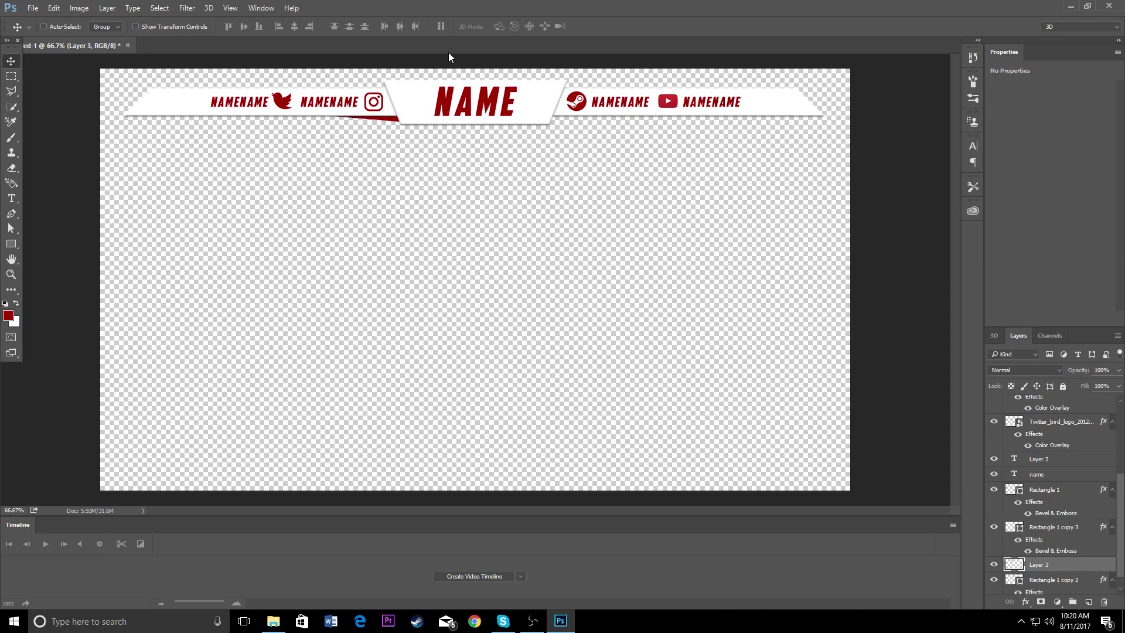
Duplicate the red wedge, flip the copy horizontally, and move it under the right side
right_click(1066, 568)
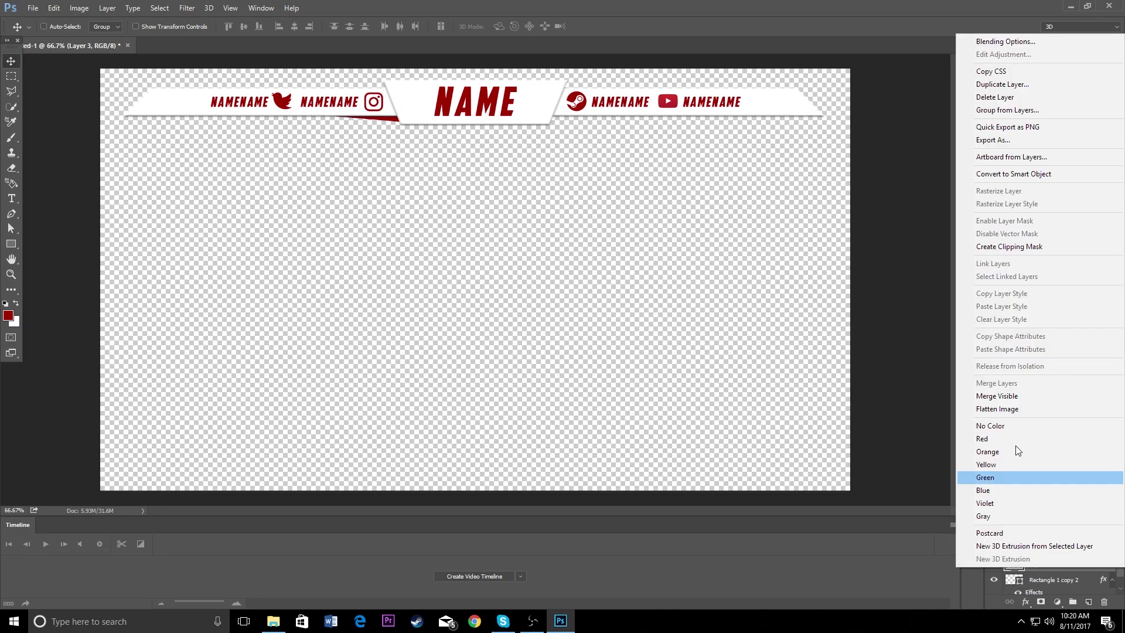
left_click(999, 85)
left_click(664, 196)
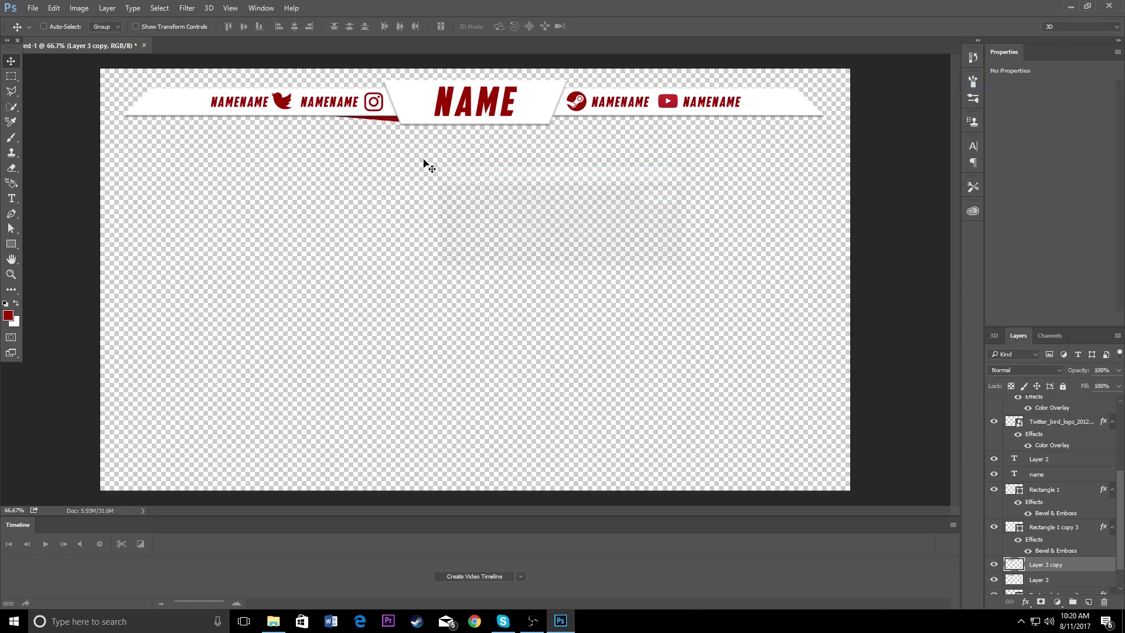
left_click(54, 7)
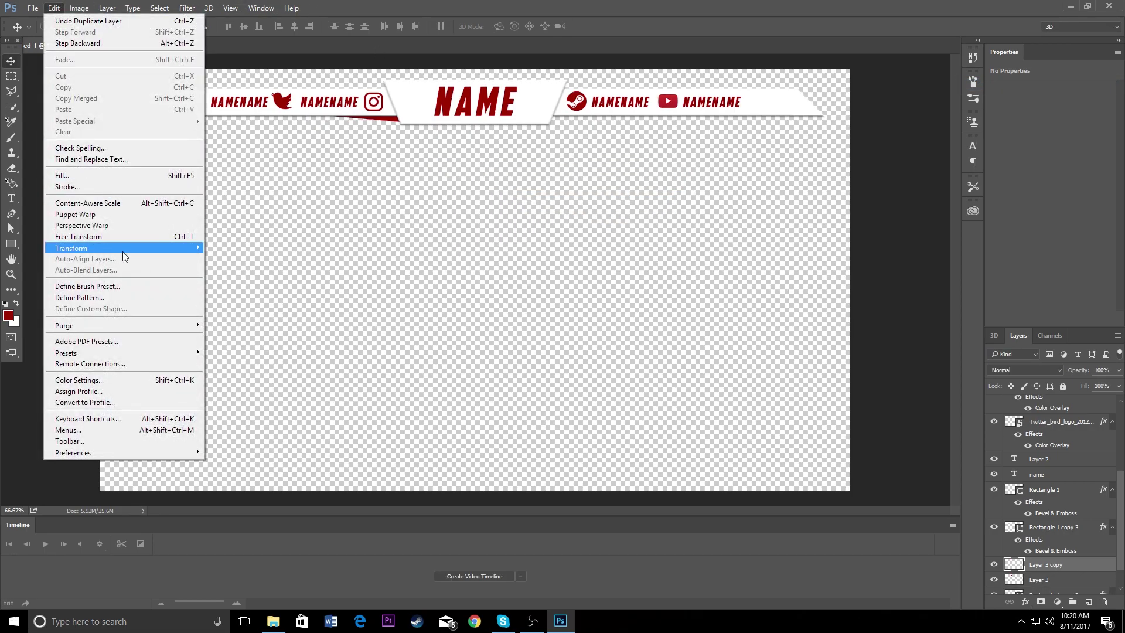
mouse_move(122, 249)
left_click(255, 375)
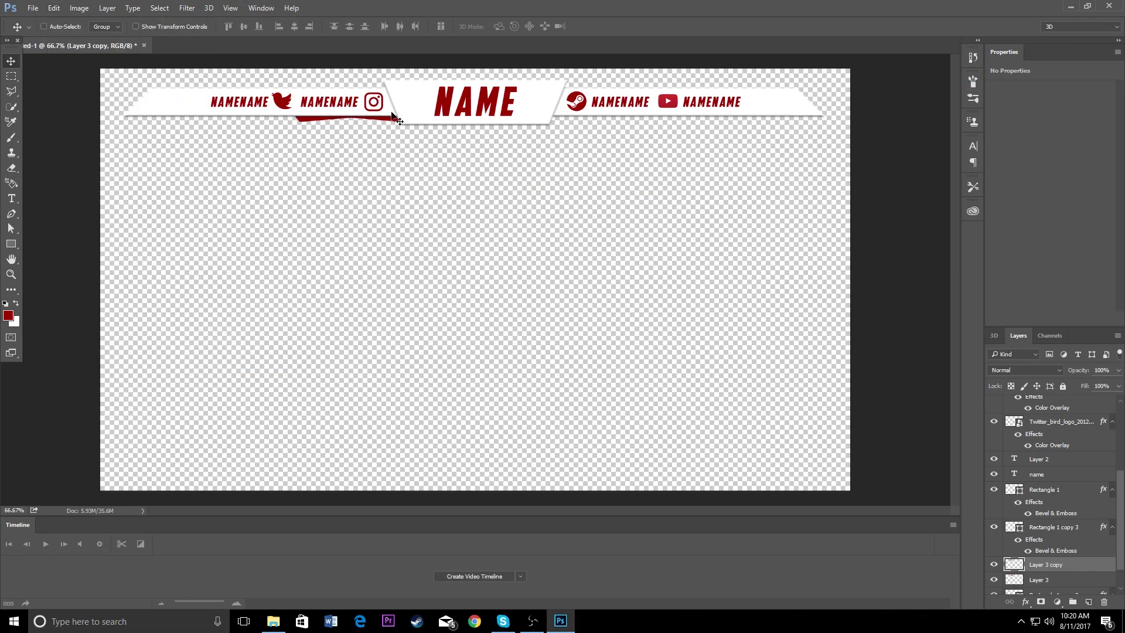
left_click_drag(359, 122, 590, 121)
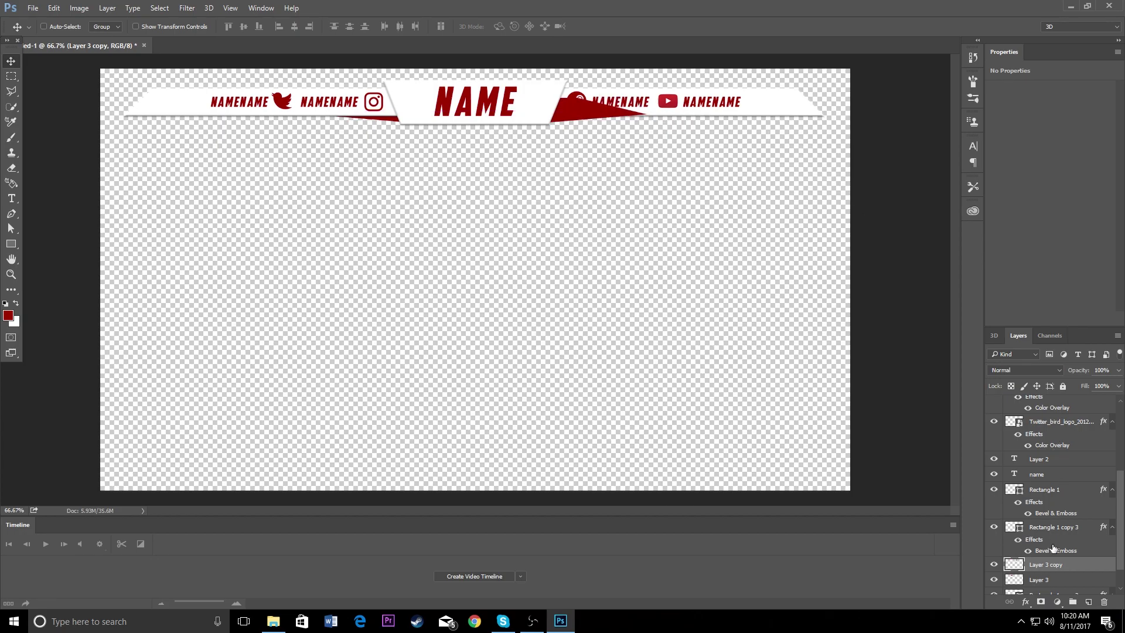
Move Layer 3 copy to the bottom of the layer stack and hide it
scroll(1055, 548, "down", 1)
left_click_drag(1058, 539, 1049, 591)
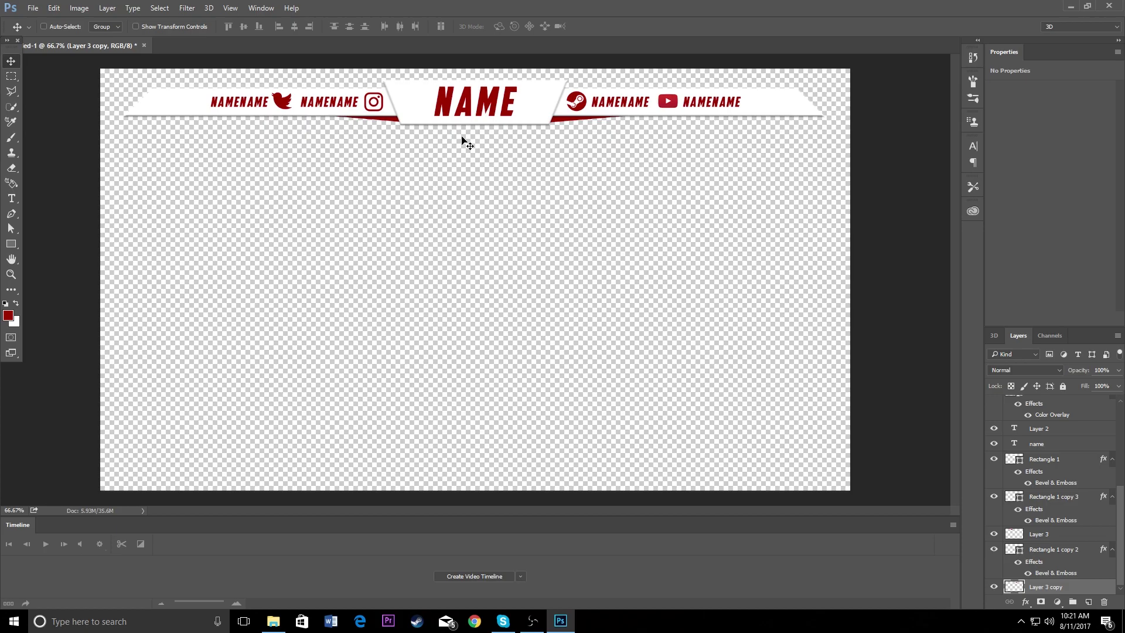
left_click(994, 587)
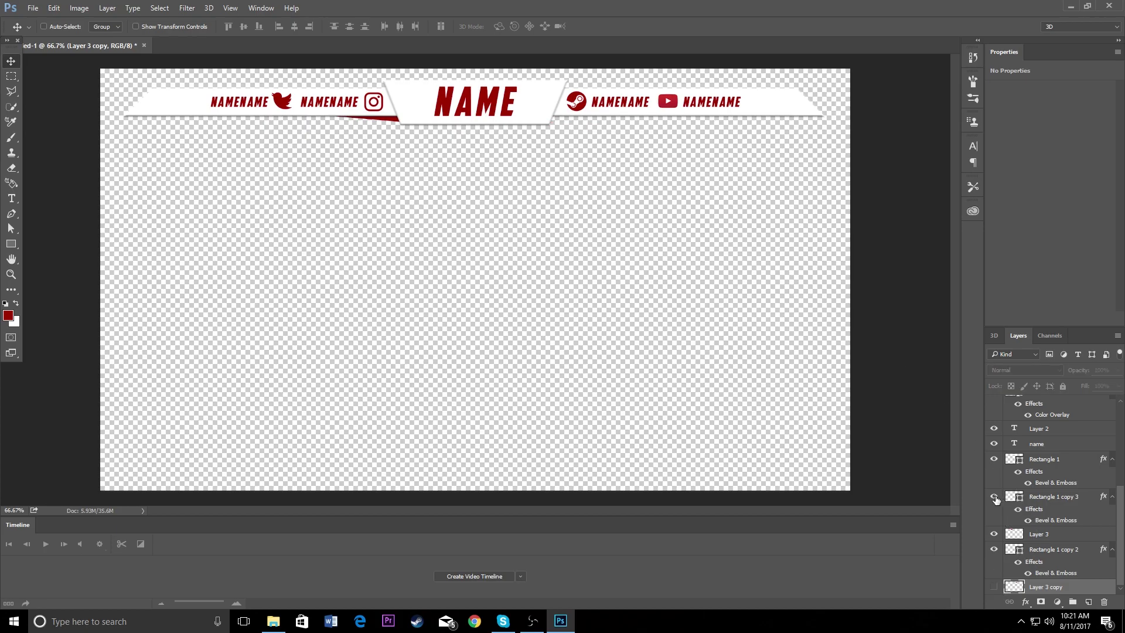
left_click(996, 499)
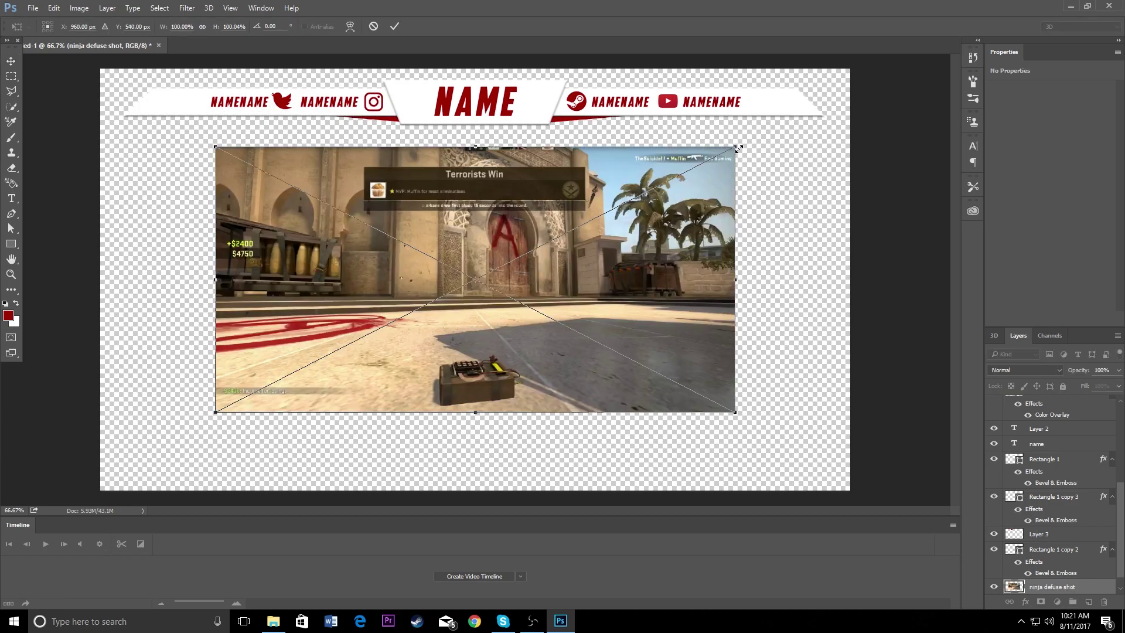
Scale the game screenshot to 150%, then duplicate and delete a Rectangle 1 copy 2 piece
left_click_drag(742, 147, 908, 80)
key("Return")
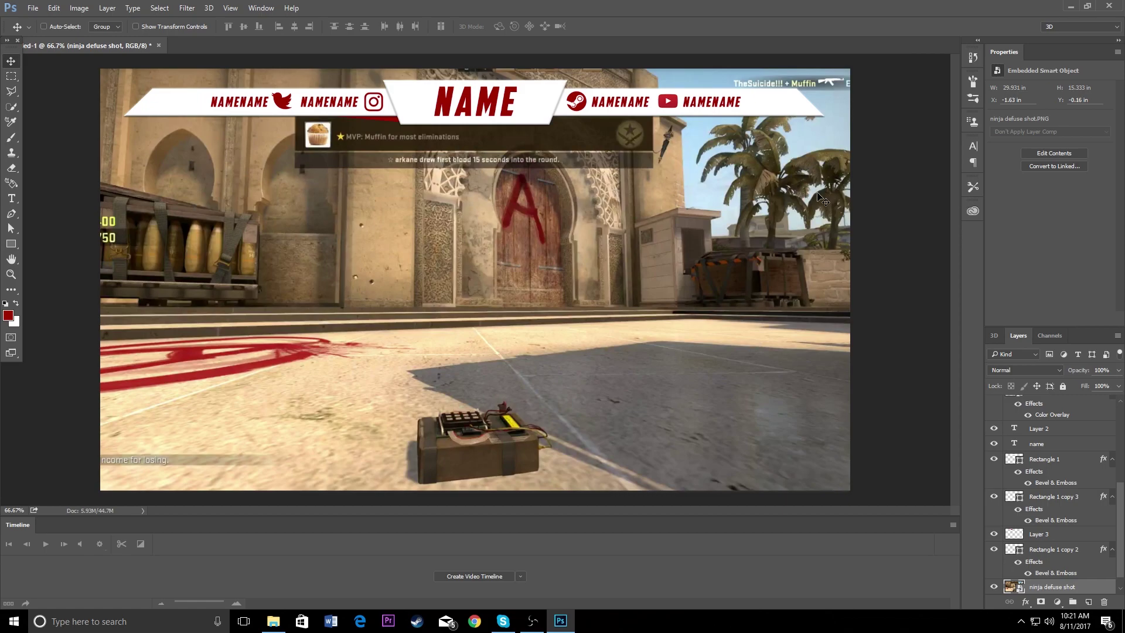
right_click(1049, 549)
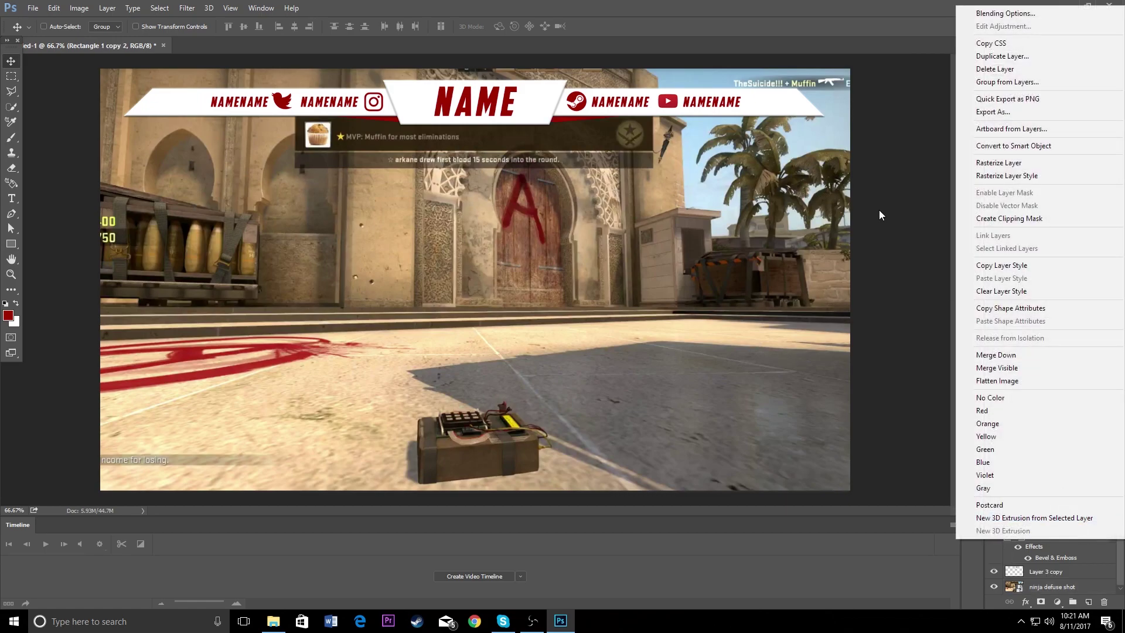
left_click(938, 57)
left_click(665, 197)
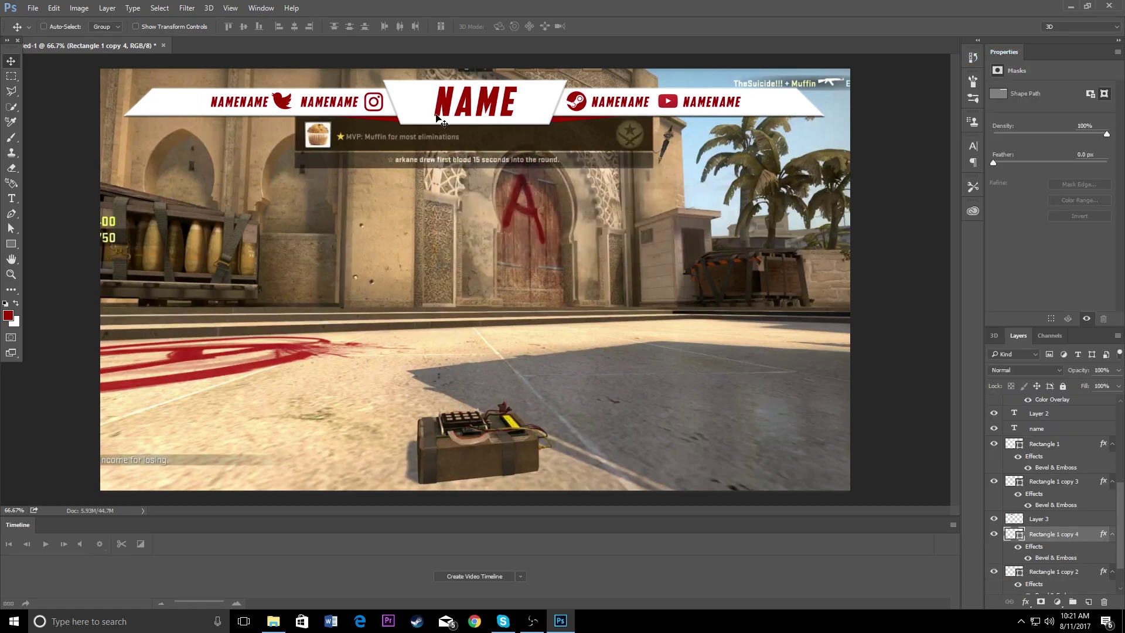
mouse_move(394, 119)
left_mouse_down()
mouse_move(377, 94)
mouse_move(392, 110)
left_mouse_up()
scroll(1074, 530, "down", 2)
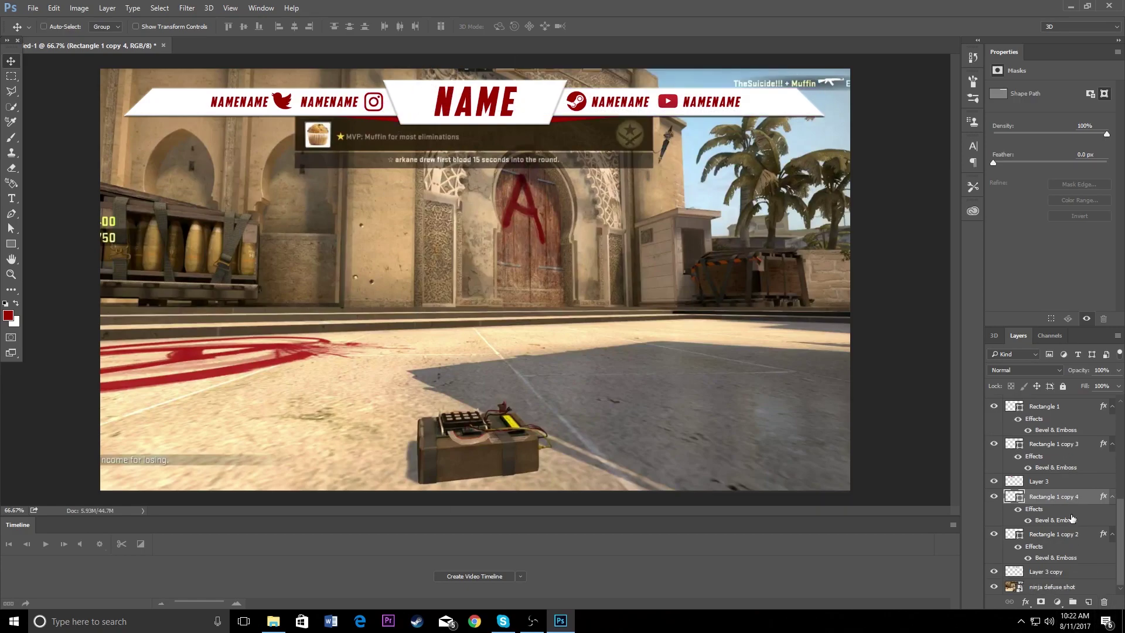
key("Delete")
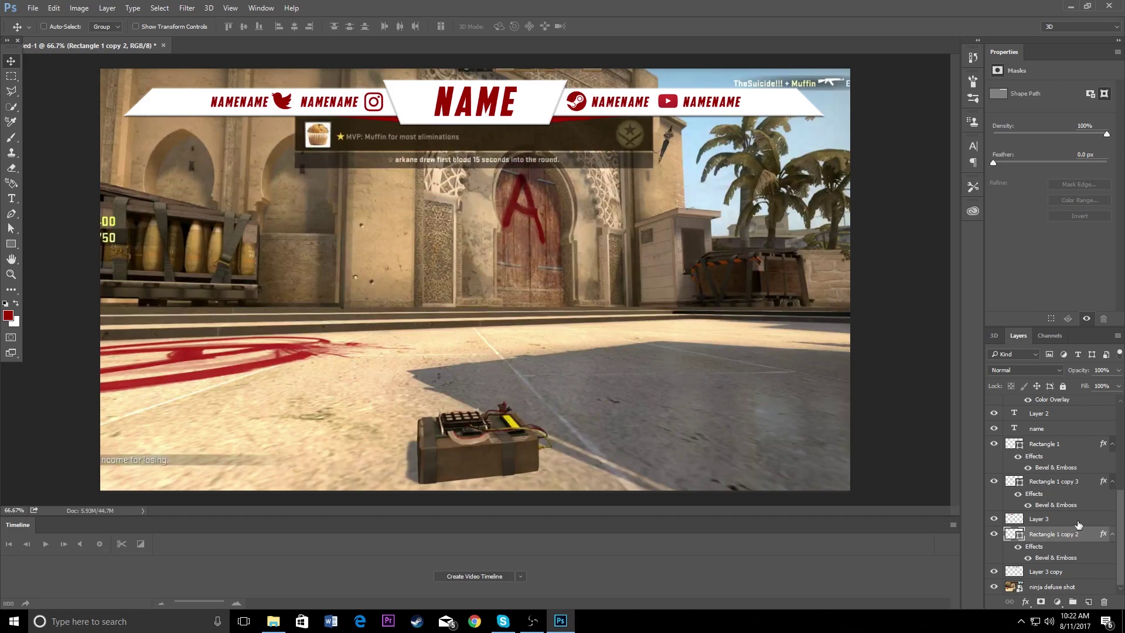
Duplicate the red wedge layers, creating Layer 3 copy 2 and Layer 3 copy 3
key("ctrl+alt+z")
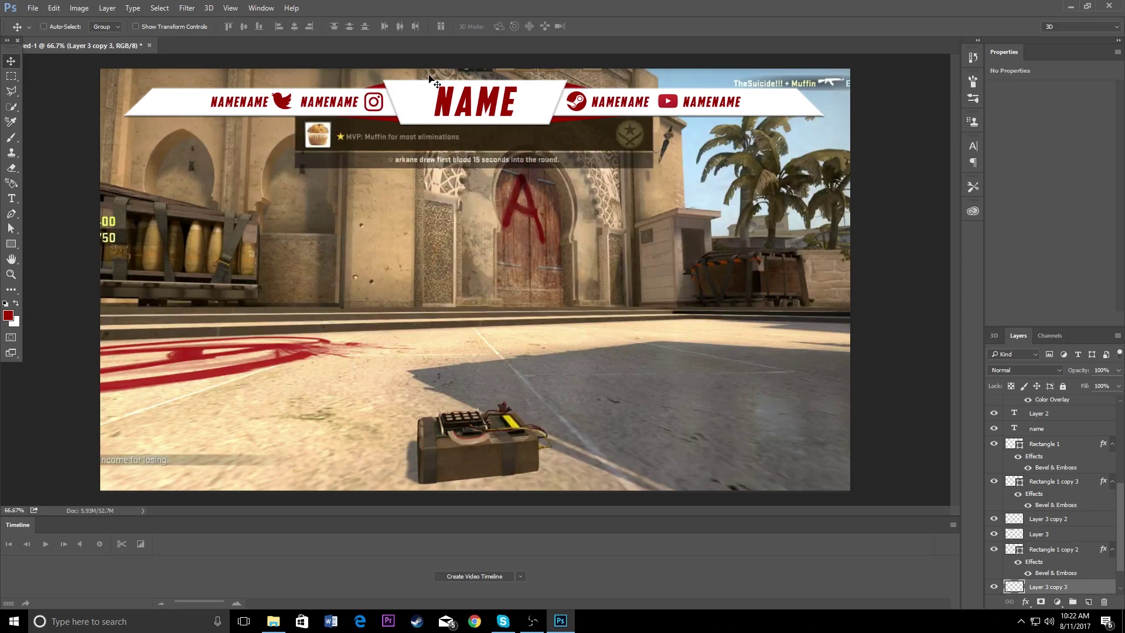
scroll(1067, 531, "down", 1)
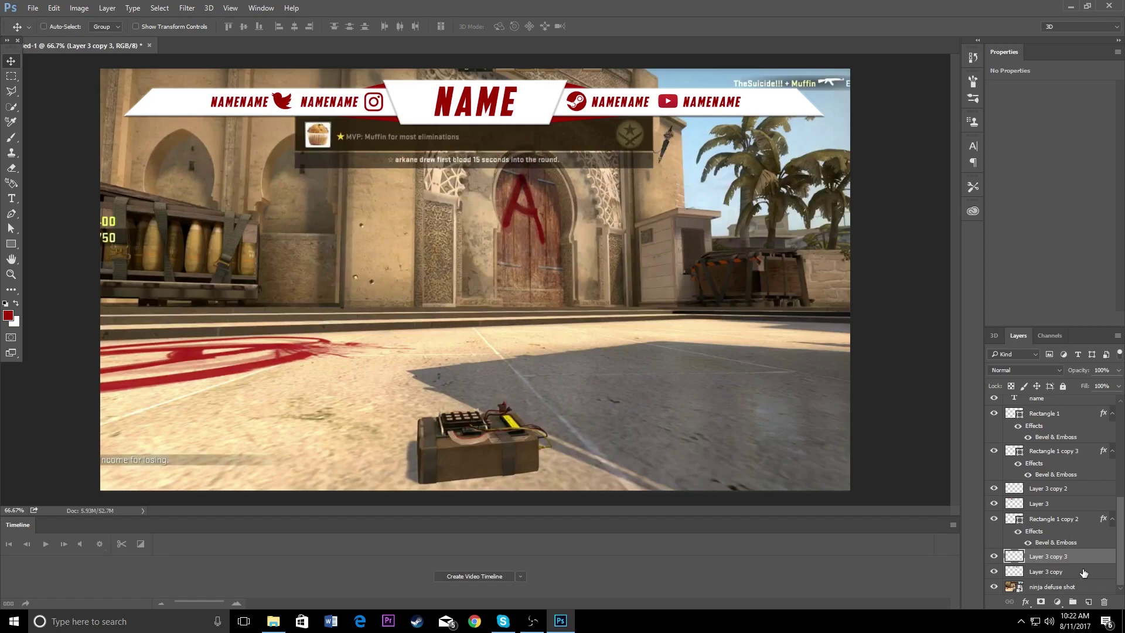
left_click(1083, 573)
scroll(1066, 528, "up", 6)
Select all banner layers from namenAME copy 3 to Layer 3 copy and nudge them higher
left_click(1069, 405, "shift")
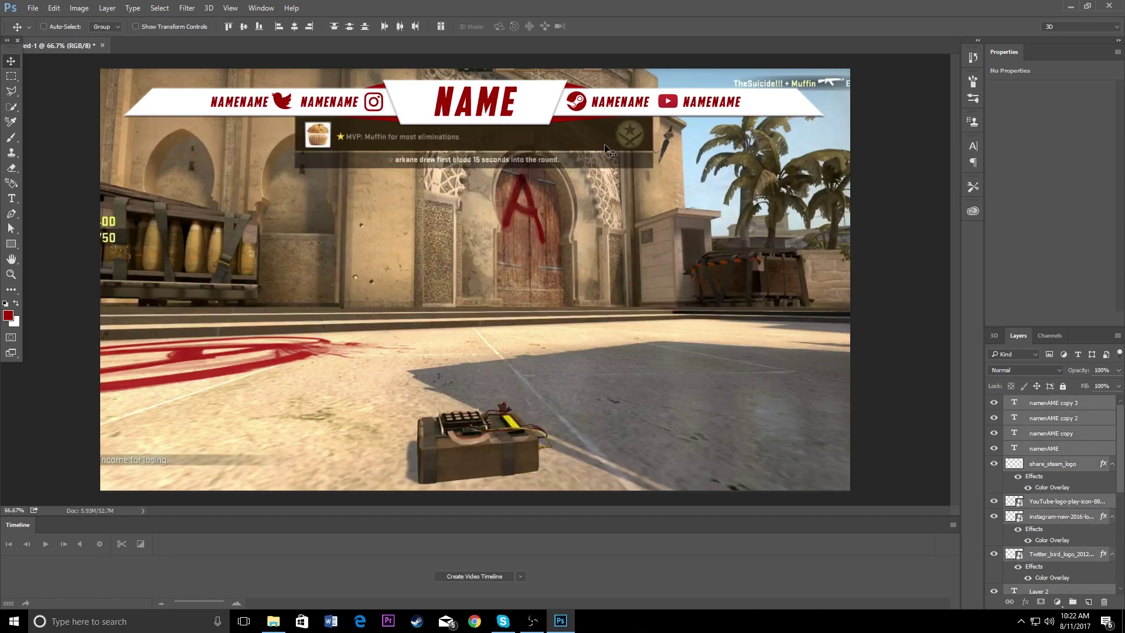
mouse_move(548, 101)
left_mouse_down()
mouse_move(539, 249)
mouse_move(542, 214)
mouse_move(528, 187)
mouse_move(543, 102)
mouse_move(555, 93)
mouse_move(547, 97)
left_mouse_up()
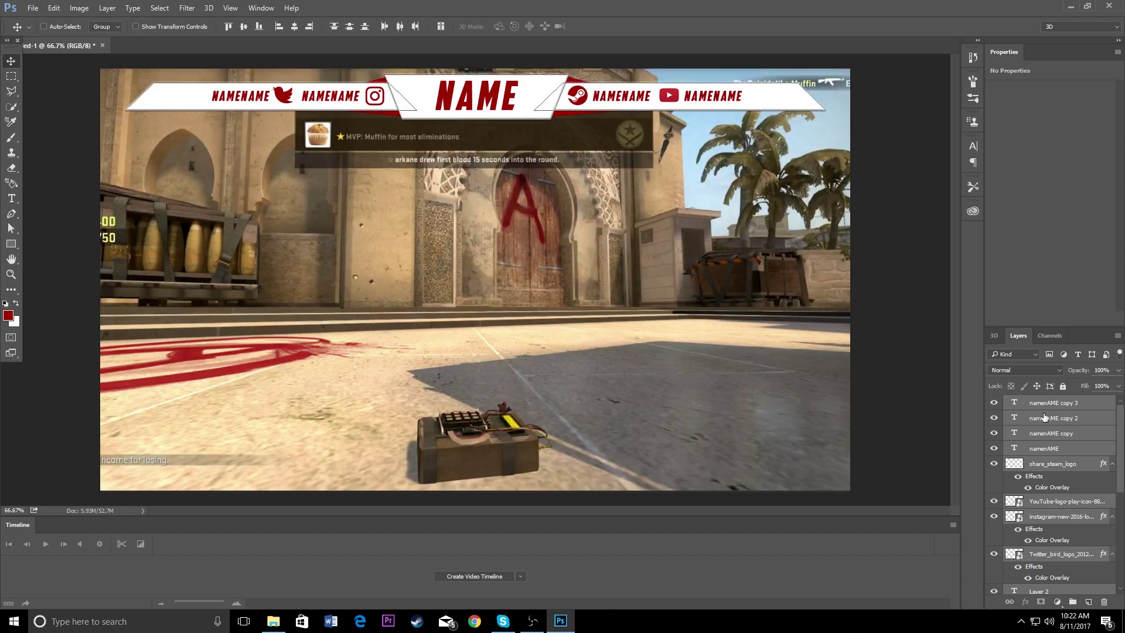
left_click(1065, 403)
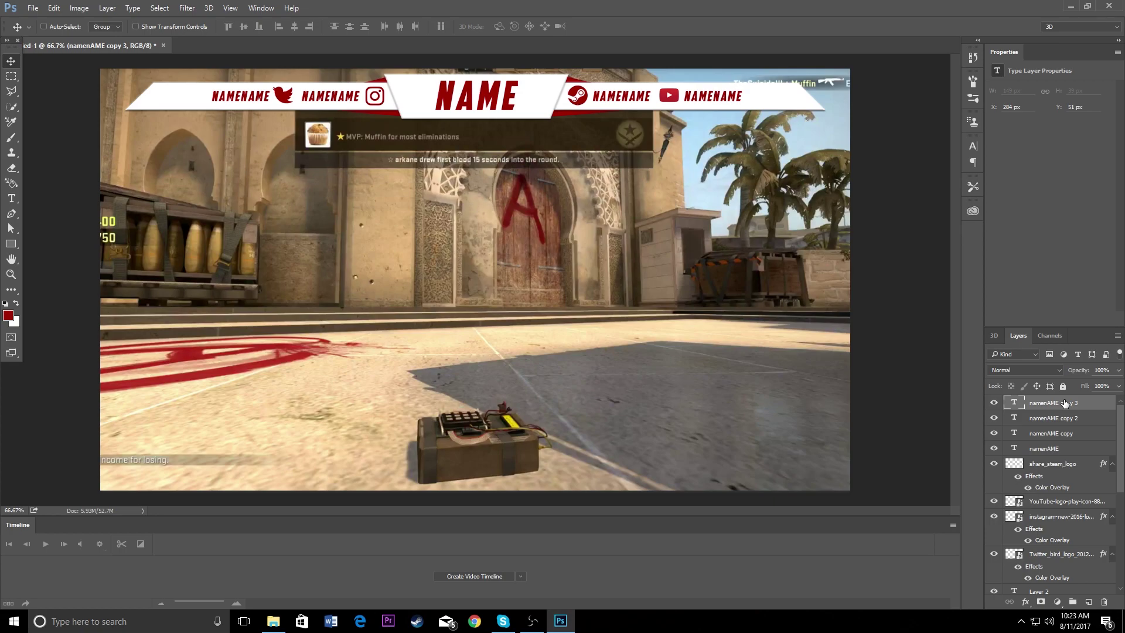